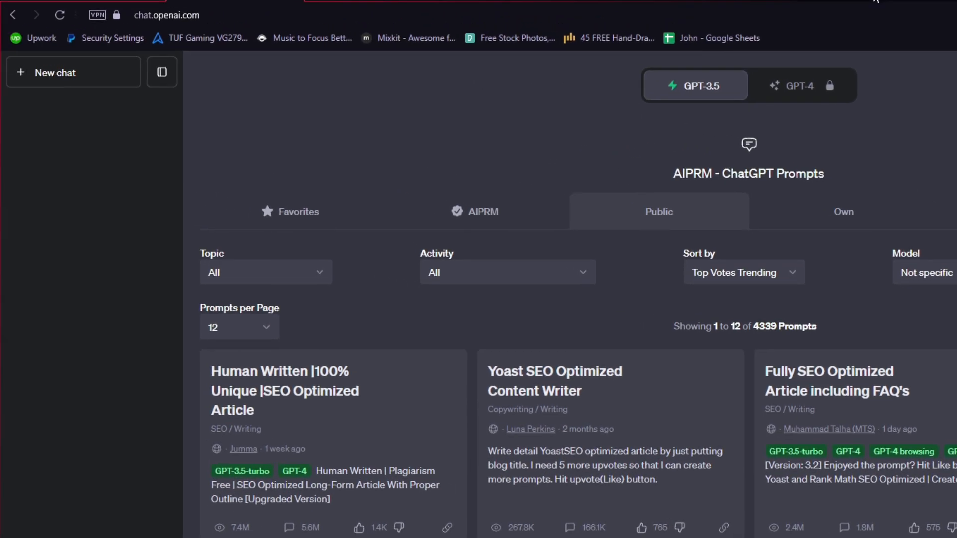
# Search the web for AIPRM, view the AIPRM for ChatGPT extension page in the Chrome Web Store, and return to ChatGPT.
pyautogui.click(875, 1)
pyautogui.write('aiprmm')
pyautogui.press('Return')
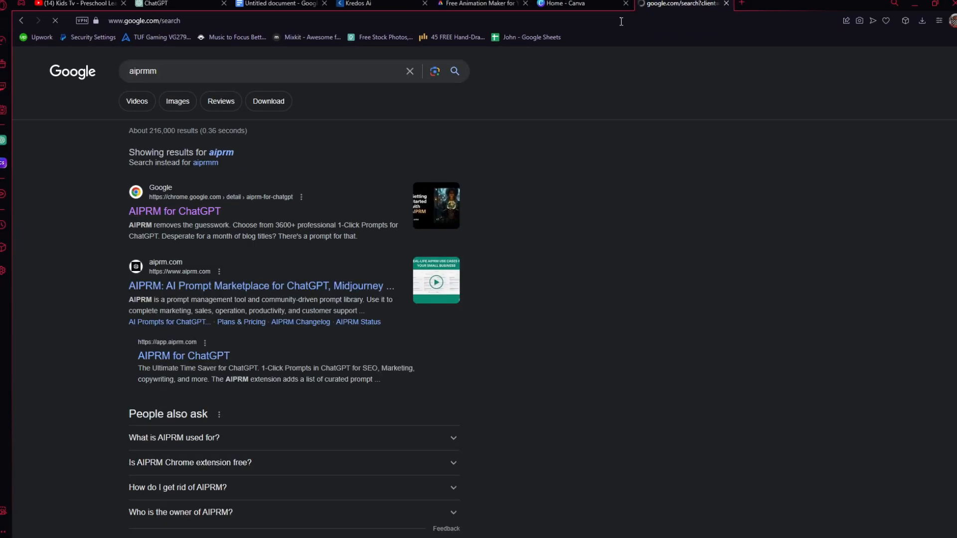
pyautogui.click(201, 213)
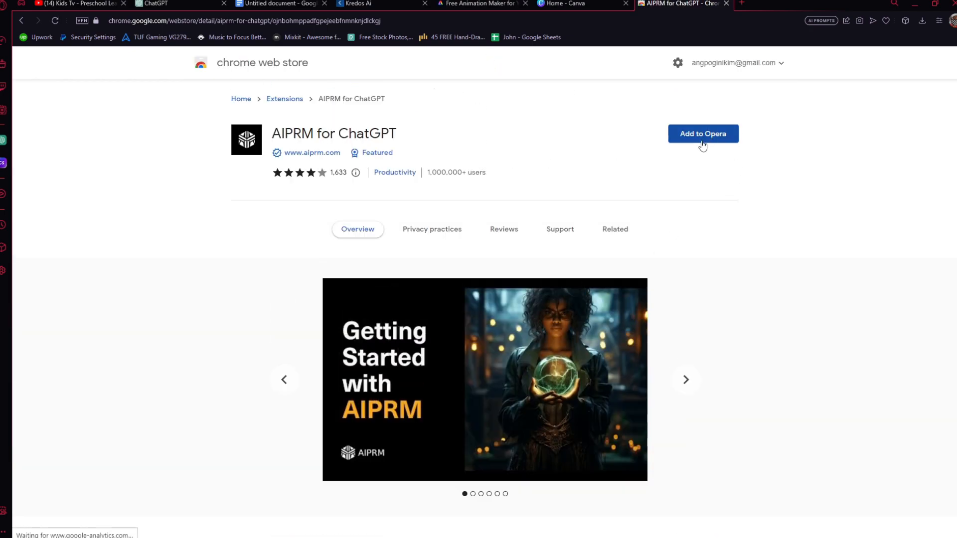
pyautogui.click(184, 3)
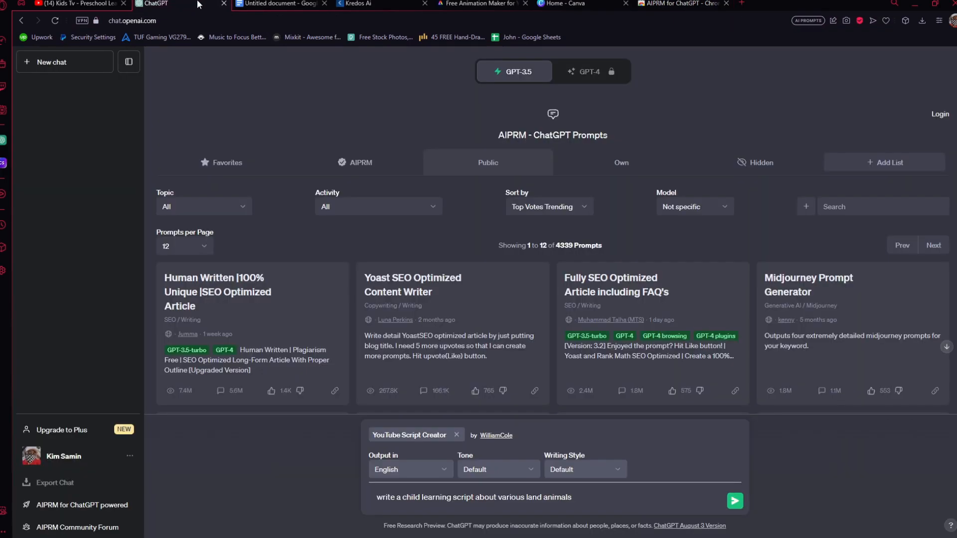
pyautogui.click(726, 4)
# Submit "write a child learning script about various land animals" with the YouTube Script Creator prompt, keeping English output and default tone and writing style.
pyautogui.scroll(-4, 697, 383)
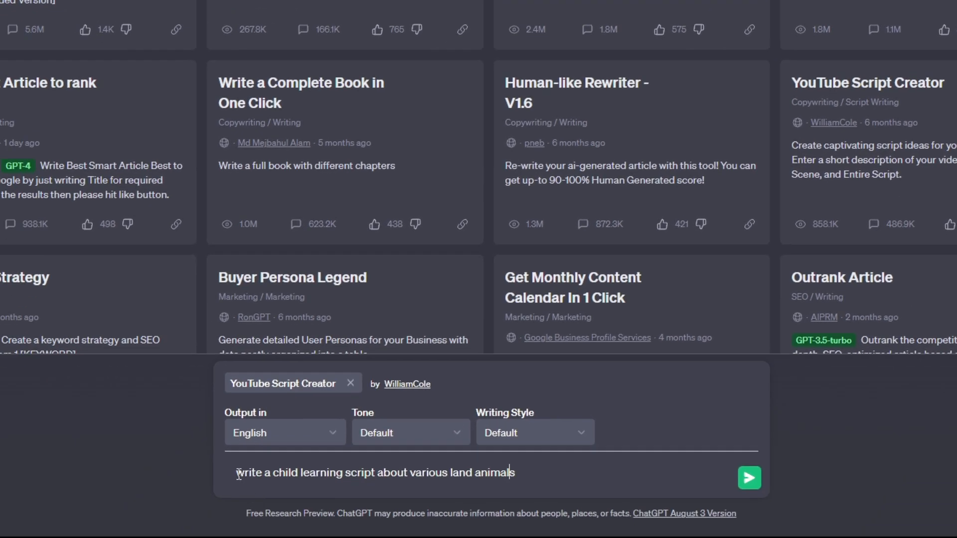
pyautogui.moveTo(234, 474); pyautogui.dragTo(267, 477)
pyautogui.click(303, 476)
pyautogui.click(370, 474)
pyautogui.click(749, 478)
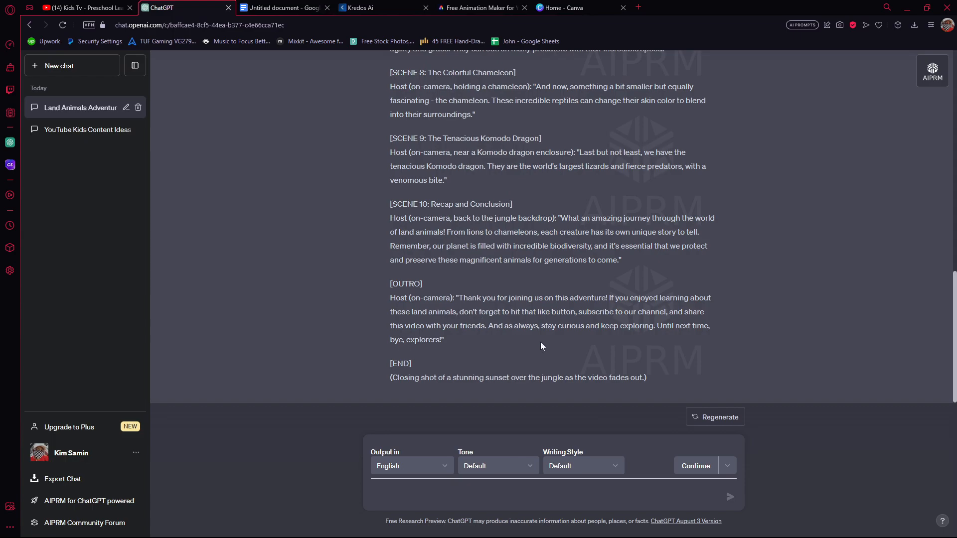
# Copy the host's intro and Scene 1 narration from the ChatGPT script into the untitled Google Docs document.
pyautogui.scroll(20, 542, 346)
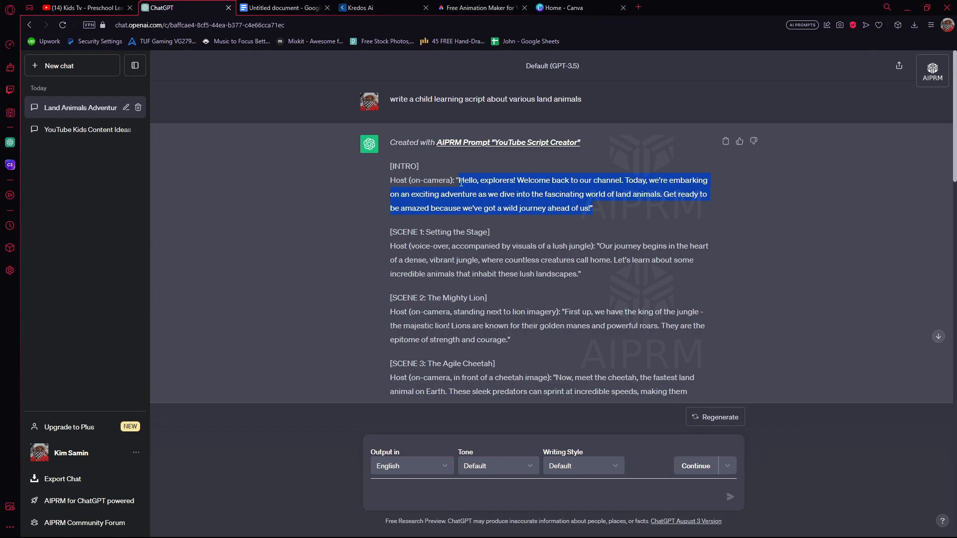
pyautogui.click(282, 8)
pyautogui.write('Hello, explorers! Welcome back to our channel. Today, we\'re embarking on an exciting adventure as we dive into the fascinating world of land animals. Get ready to be amazed because we\'ve got a wild journey ahead of us!"')
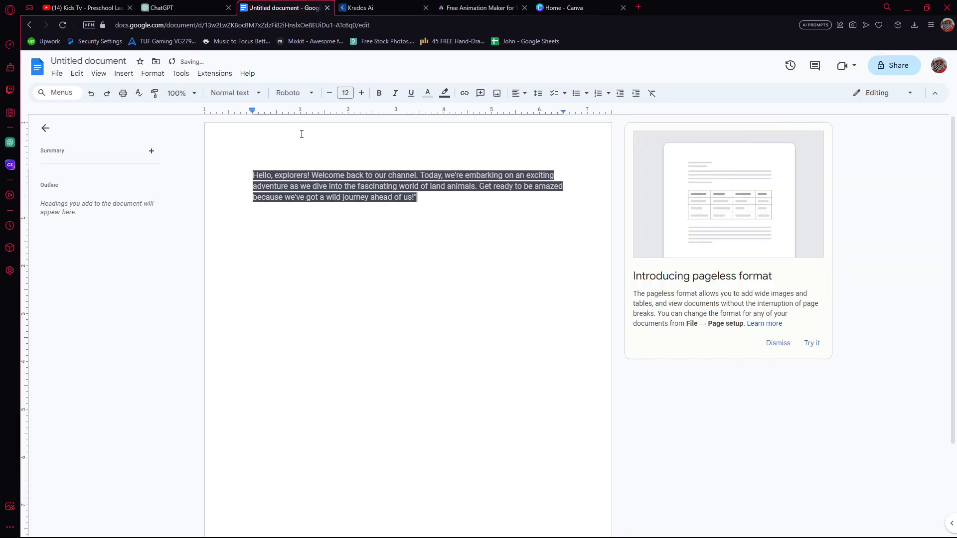
pyautogui.click(201, 9)
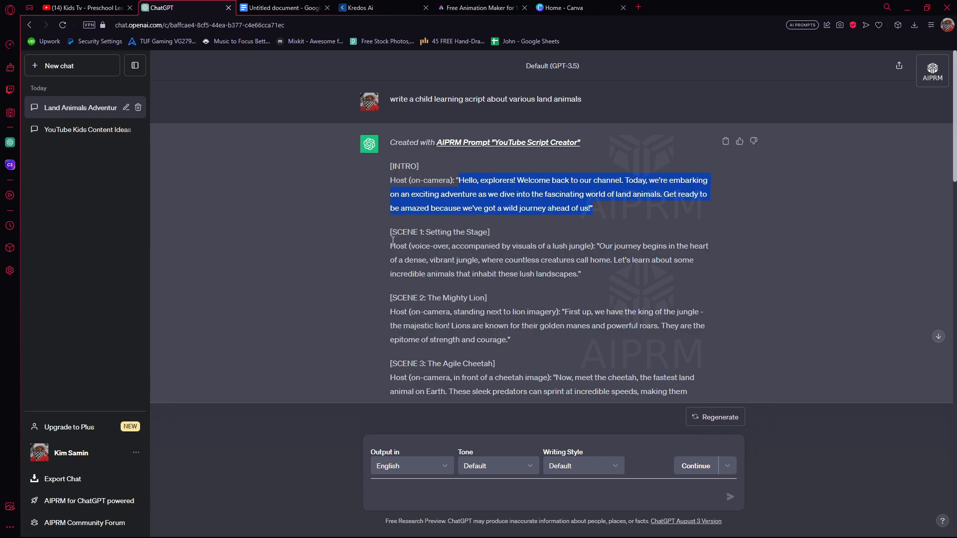
pyautogui.moveTo(600, 244); pyautogui.dragTo(617, 274)
pyautogui.click(282, 7)
pyautogui.write('"Our journey begins in the heart of a dense, vibrant jungle, where countless creatures call home. Let\'s learn about some incredible animals that inhabit these lush landscapes."')
# Add the Scene 2 lion and Scene 3 cheetah narration from the ChatGPT script to the Google Docs document.
pyautogui.click(184, 8)
pyautogui.moveTo(564, 313); pyautogui.dragTo(510, 340)
pyautogui.hotkey('ctrl', 'c')
pyautogui.click(281, 8)
pyautogui.hotkey('ctrl', 'v')
pyautogui.click(184, 8)
pyautogui.moveTo(556, 244); pyautogui.dragTo(583, 272)
pyautogui.hotkey('ctrl', 'Tab')
pyautogui.write('"Now, meet the cheetah, the fastest land animal on Earth. These sleek predators can sprint at incredible speeds, making them exceptional hunters."')
# Add the Scene 4 giraffe narration from the ChatGPT script to the Google Docs document and return to ChatGPT.
pyautogui.hotkey('ctrl', 'shift', 'Tab')
pyautogui.moveTo(531, 244); pyautogui.dragTo(417, 272)
pyautogui.hotkey('ctrl', 'c')
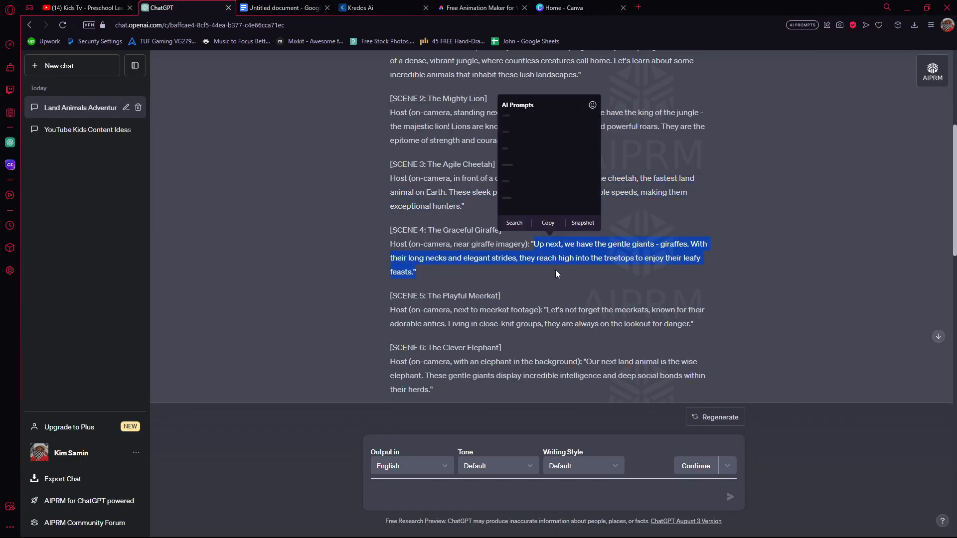
pyautogui.hotkey('ctrl', 'Tab')
pyautogui.hotkey('ctrl', 'v')
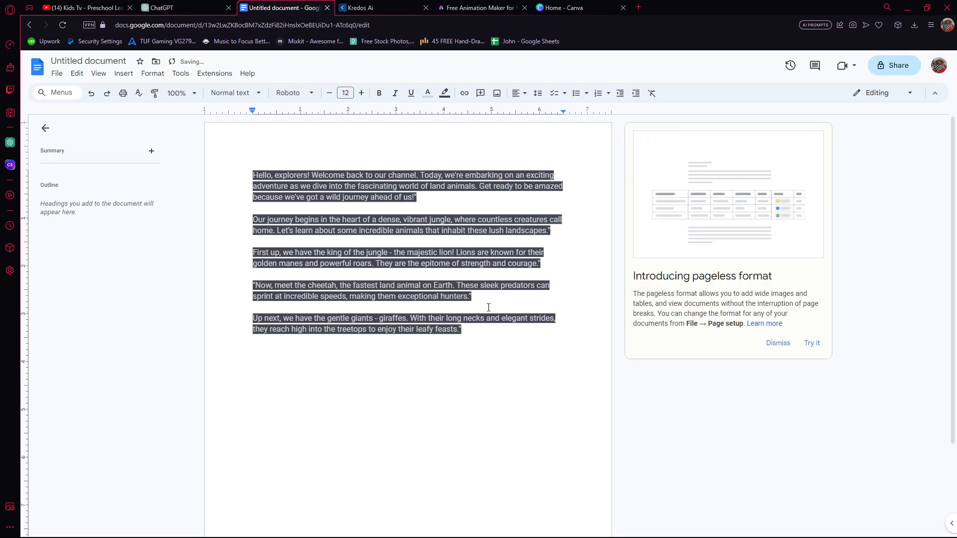
pyautogui.click(206, 11)
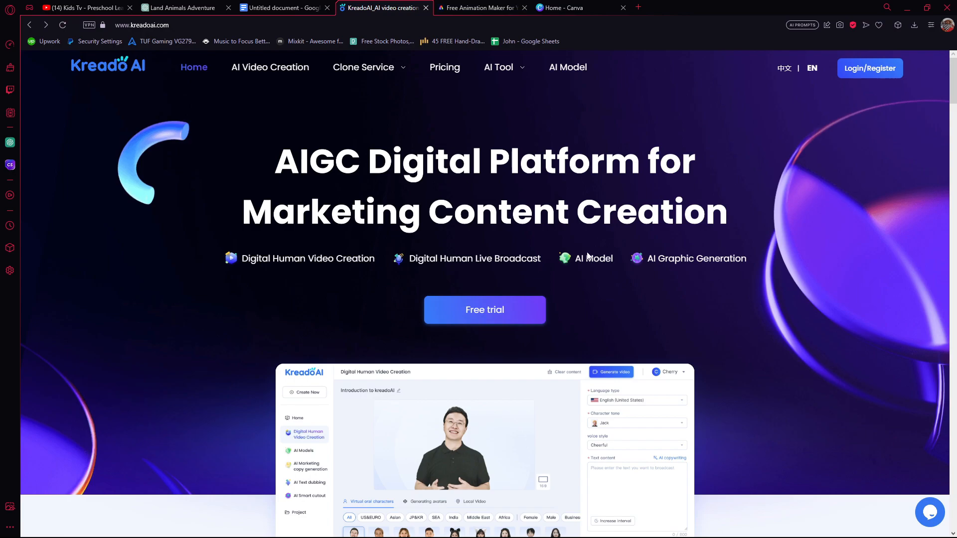
# Start the Kreado AI free trial, sign in to the account, and open AI Text Dubbing.
pyautogui.click(501, 311)
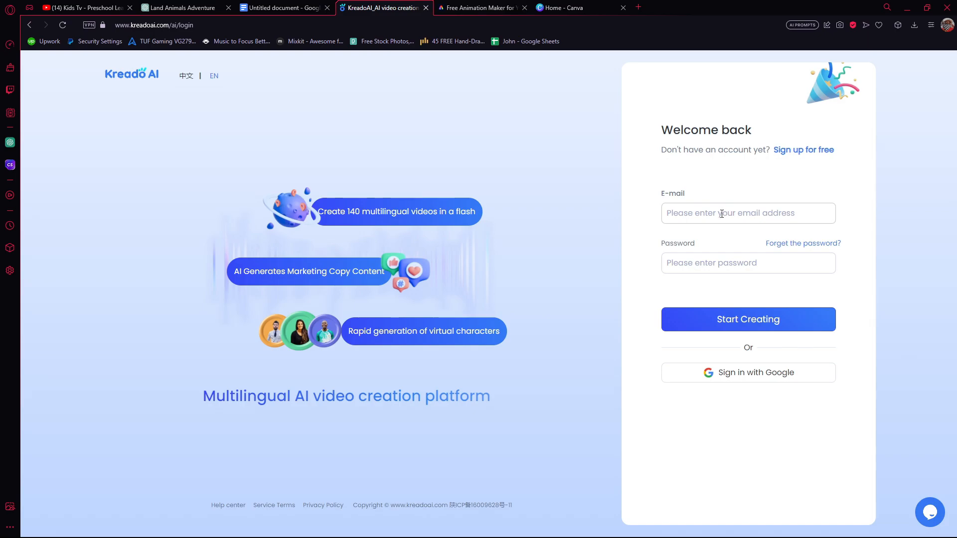
pyautogui.click(722, 214)
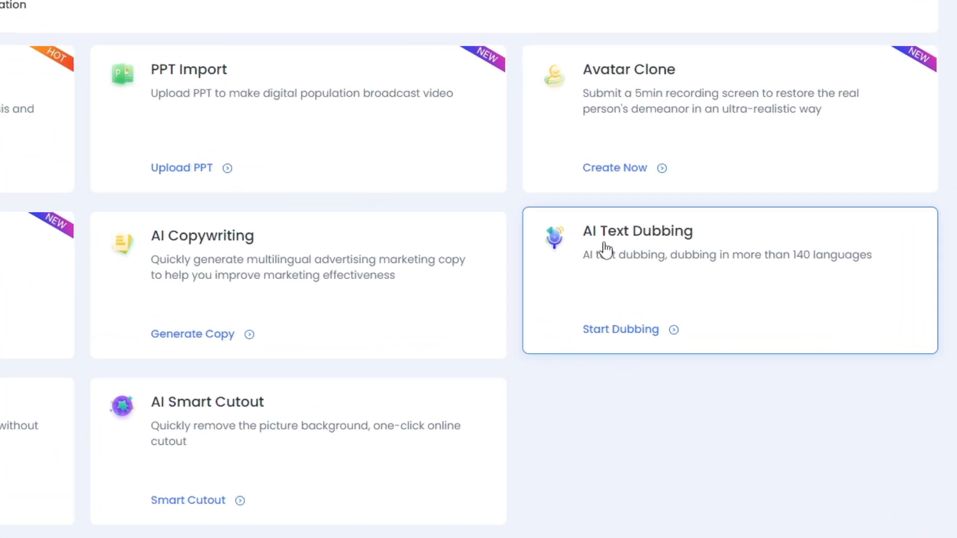
pyautogui.click(603, 242)
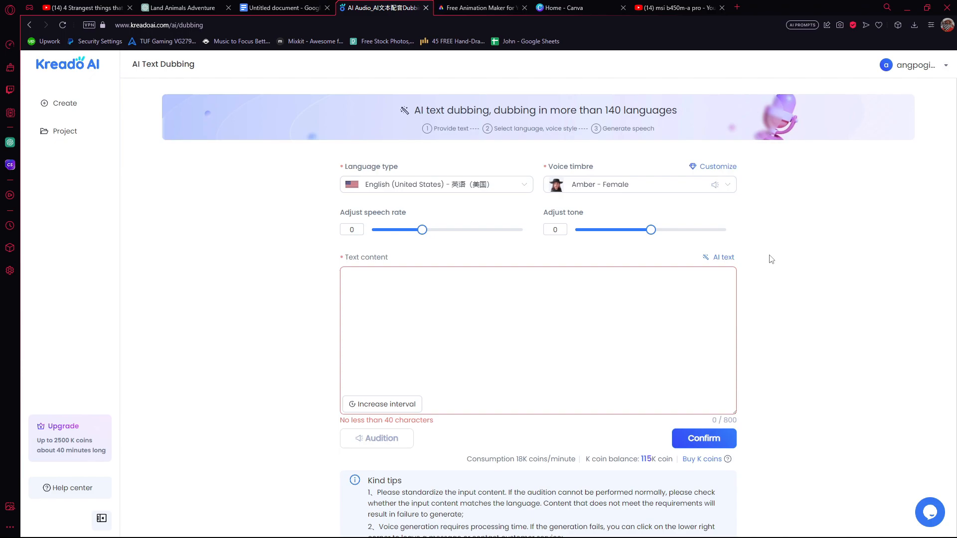
# Audition and generate speech for the document's intro paragraph with the Ana - Female voice in English (United States).
pyautogui.click(669, 192)
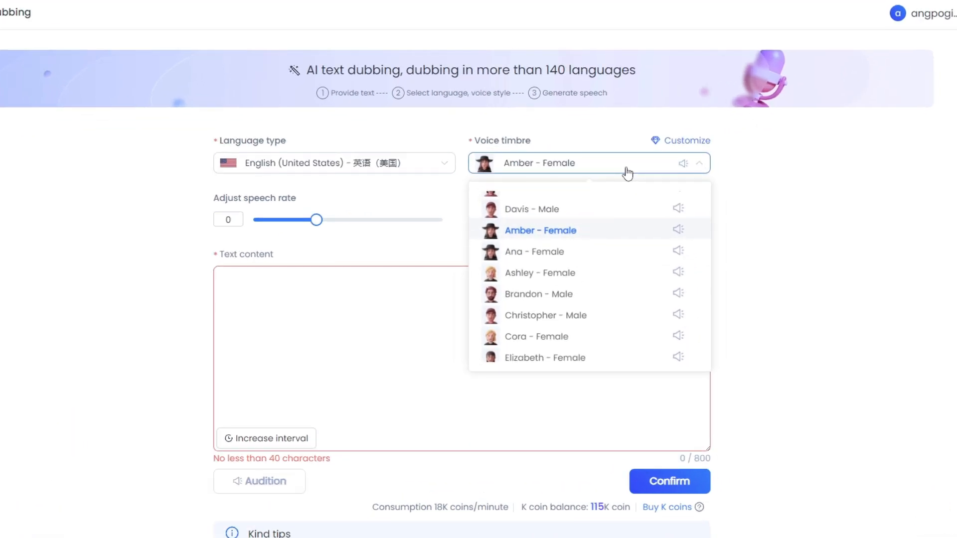
pyautogui.click(581, 251)
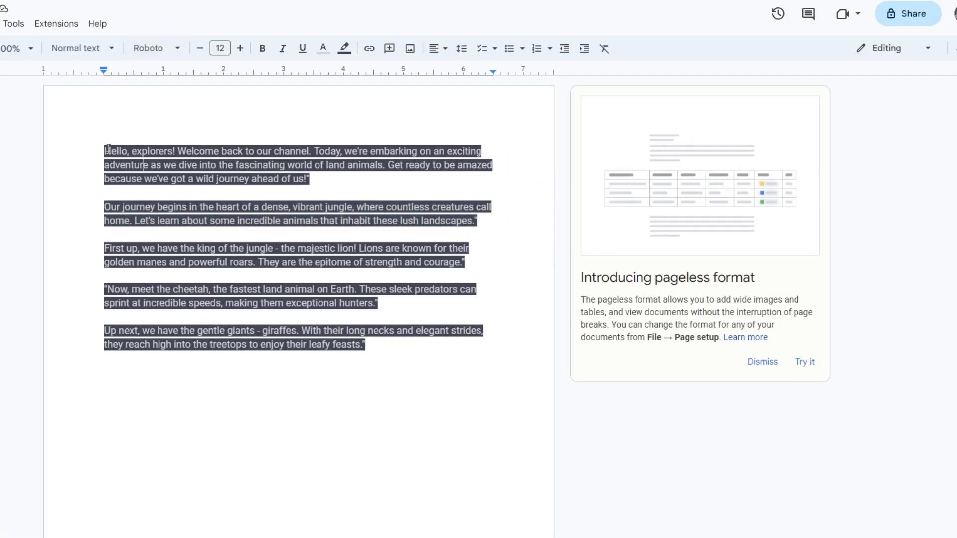
pyautogui.moveTo(109, 149); pyautogui.dragTo(358, 181)
pyautogui.hotkey('ctrl', 'c')
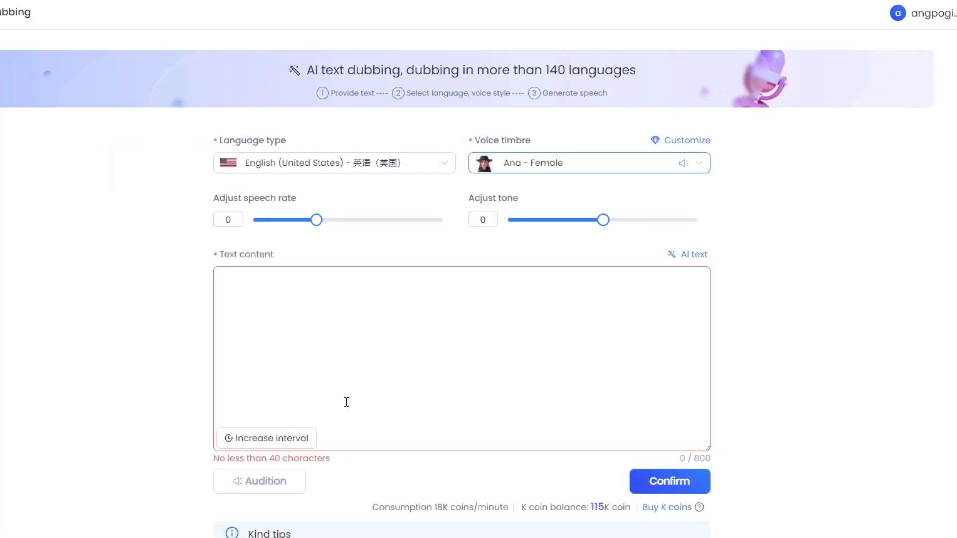
pyautogui.click(335, 329)
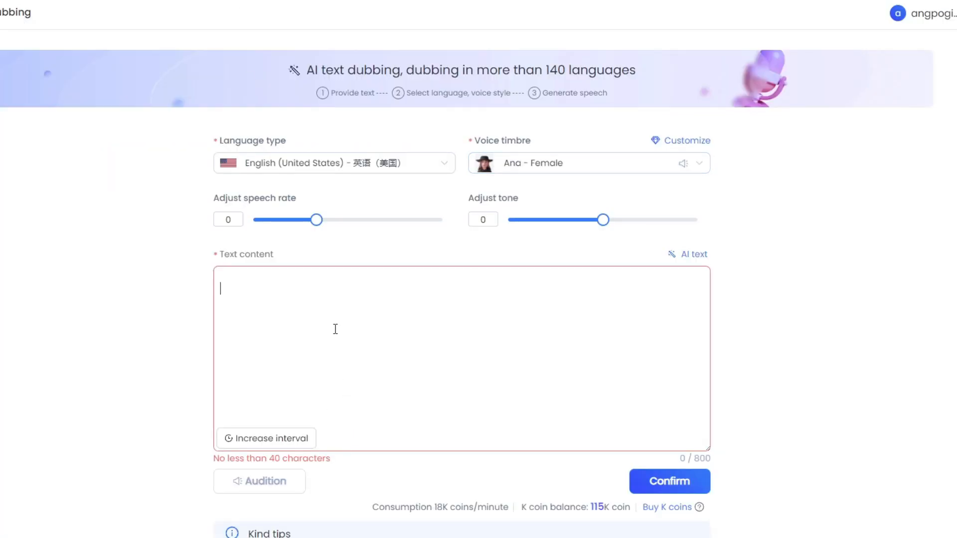
pyautogui.hotkey('ctrl', 'v')
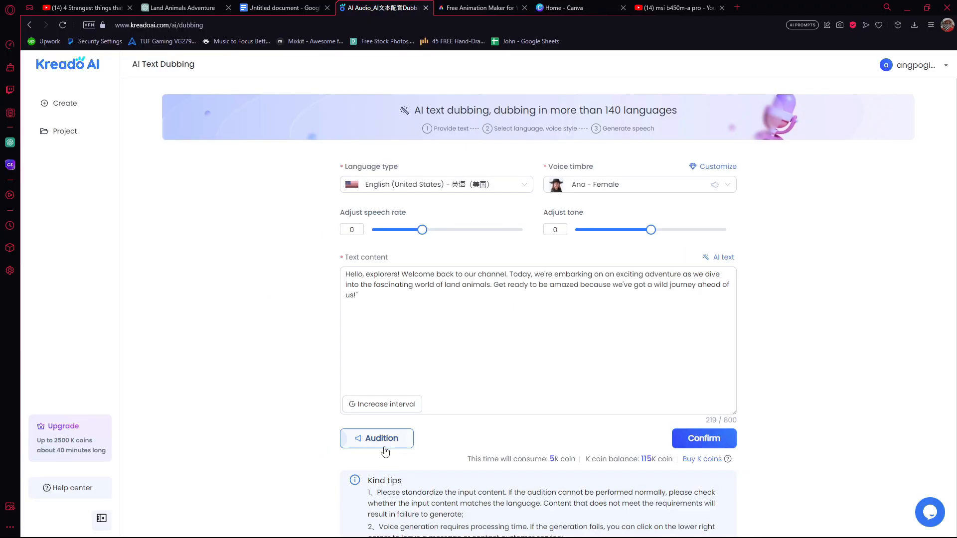
pyautogui.click(270, 491)
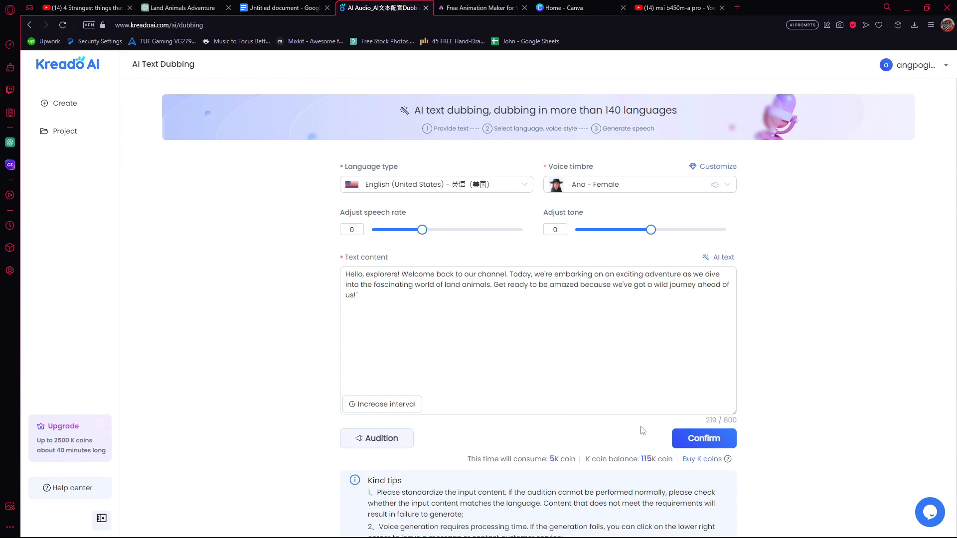
pyautogui.click(684, 445)
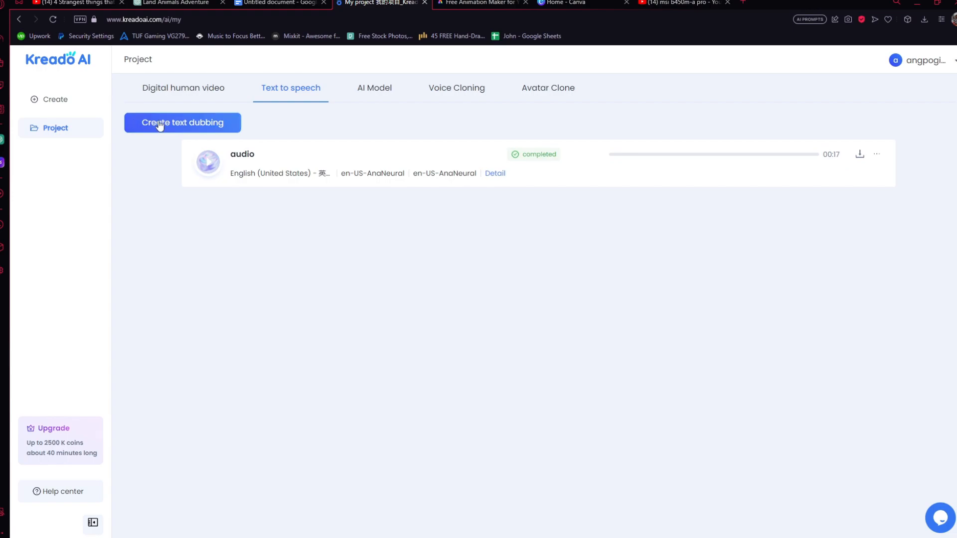
# Create a new text dubbing of the document's "Our journey begins" paragraph with the Ana - Female voice.
pyautogui.click(201, 122)
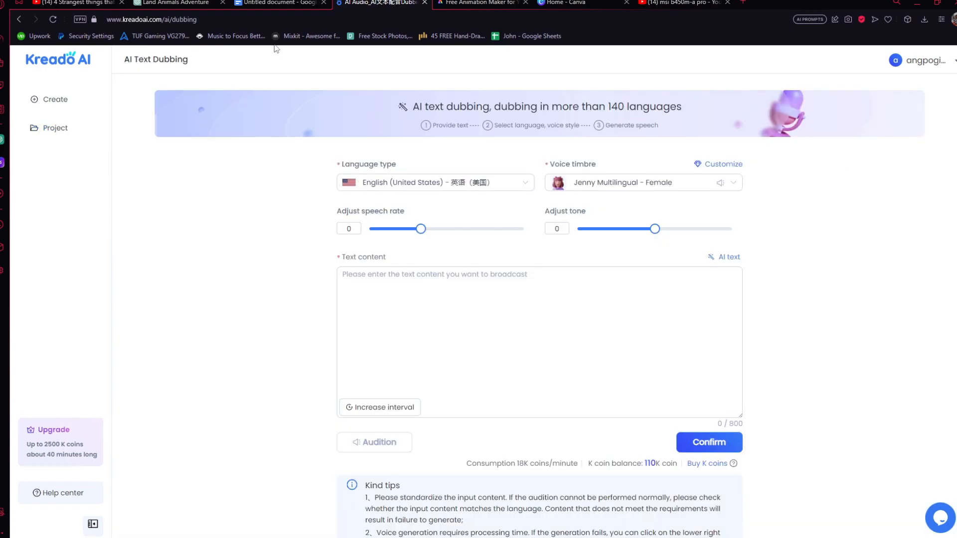
pyautogui.click(279, 3)
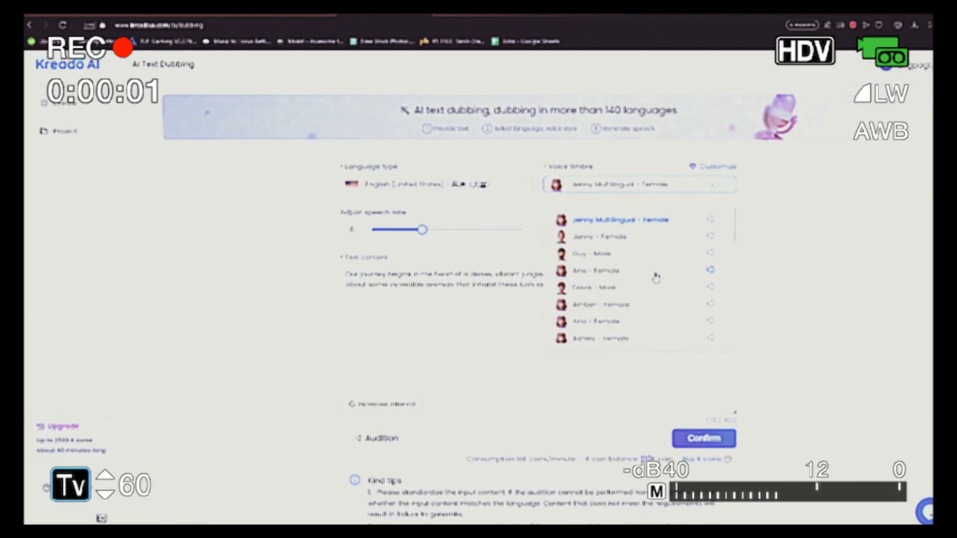
pyautogui.click(653, 273)
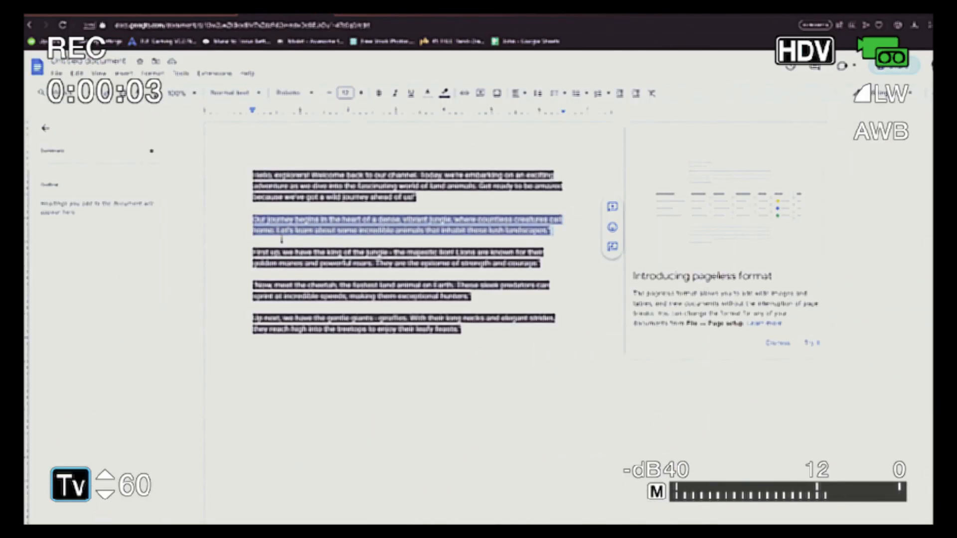
# Create another text dubbing of the document's lion, cheetah and giraffe paragraphs with the Ana voice and audition it.
pyautogui.moveTo(498, 234); pyautogui.dragTo(459, 335)
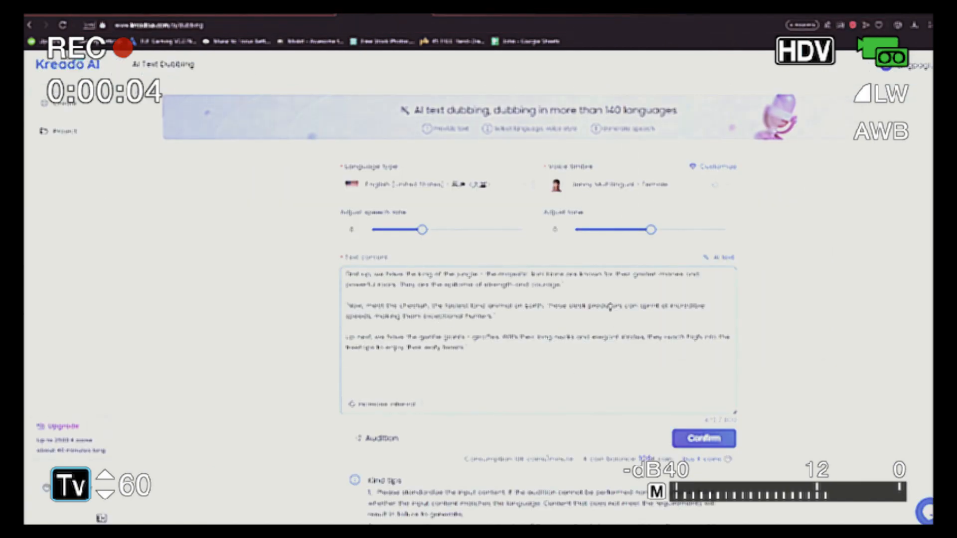
pyautogui.click(382, 439)
pyautogui.click(620, 184)
pyautogui.click(602, 274)
pyautogui.click(386, 438)
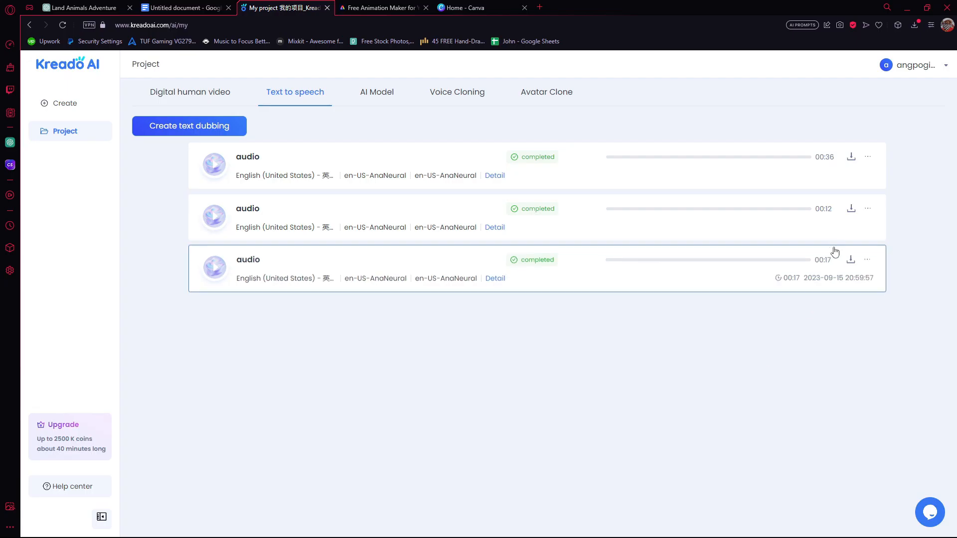
# Download the 00:12 and 00:36 audio files from the Kreado AI text-to-speech projects.
pyautogui.click(850, 209)
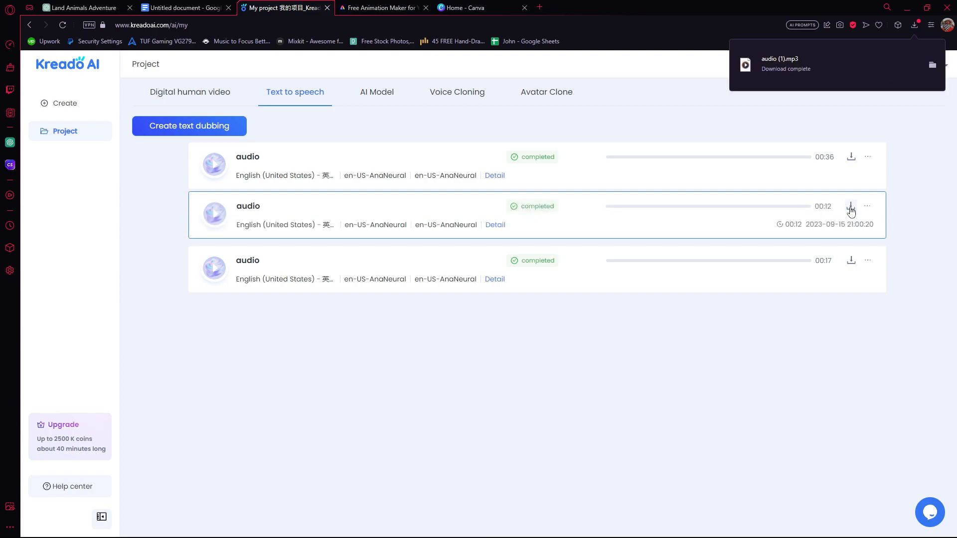
pyautogui.click(850, 157)
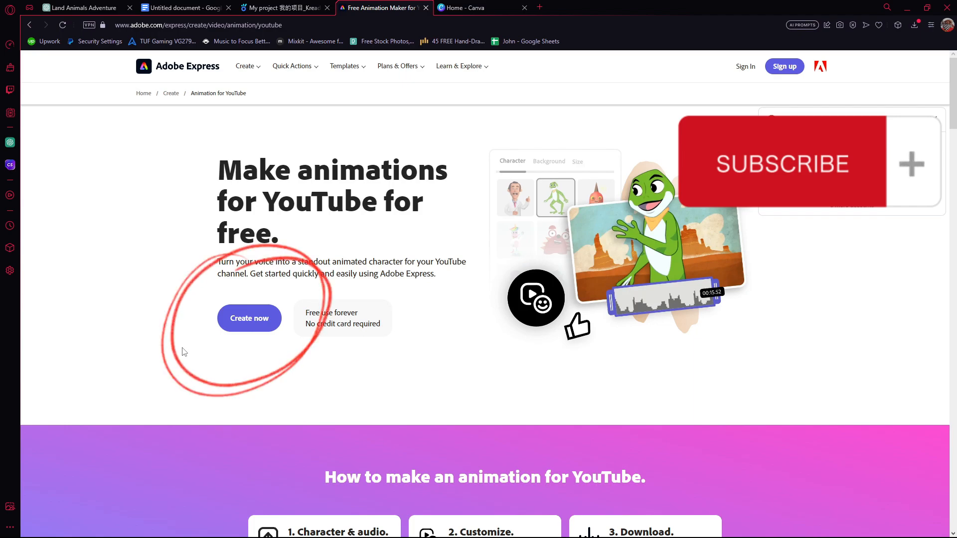
# Start a new Adobe Express animation from audio and choose the turtle character Zippy.
pyautogui.click(247, 322)
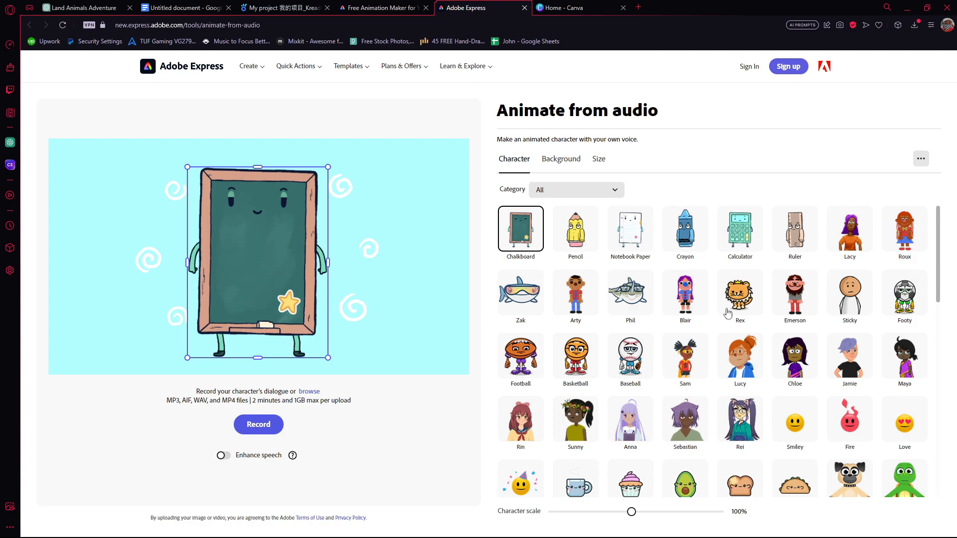
pyautogui.scroll(-3, 795, 356)
pyautogui.click(905, 327)
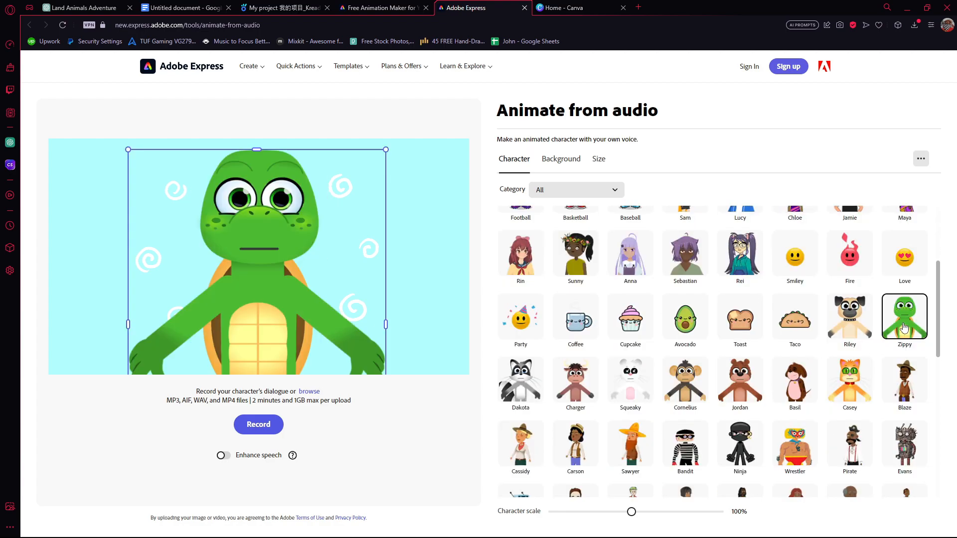
# Try a custom color background for the animation and set the background to Transparent.
pyautogui.click(561, 159)
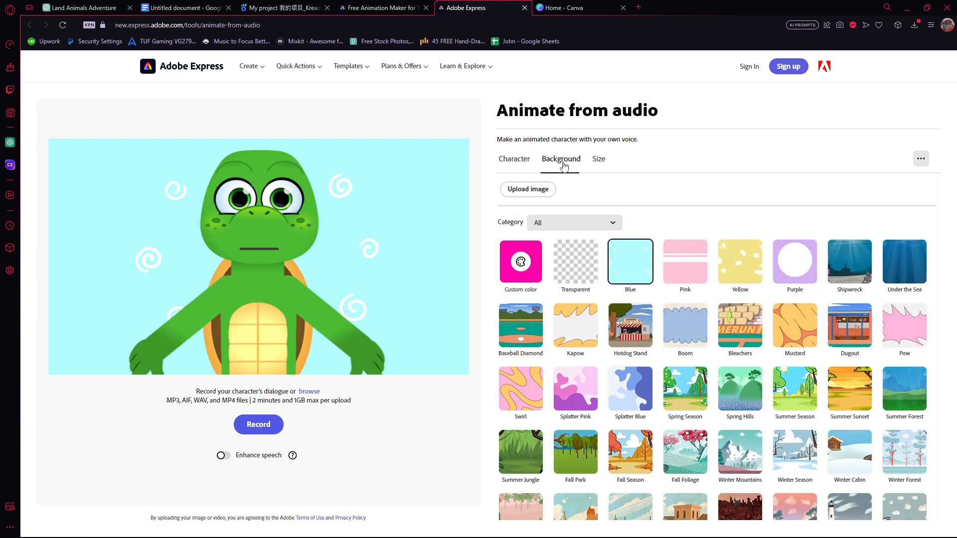
pyautogui.click(535, 260)
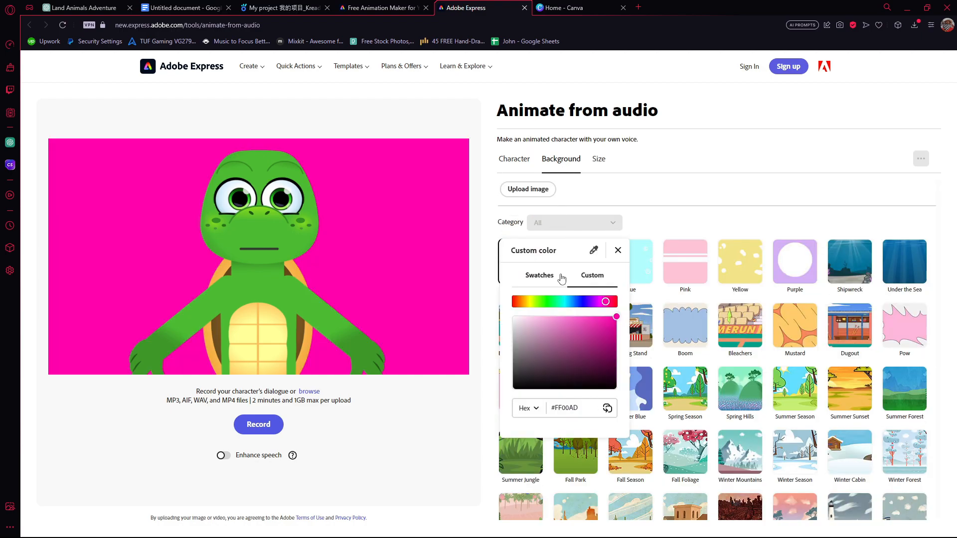
pyautogui.click(654, 213)
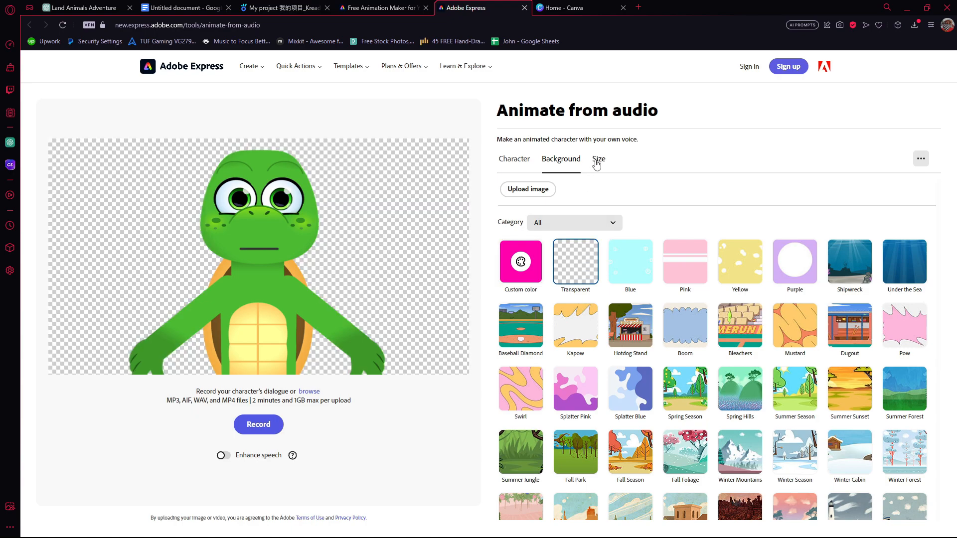
# Set the animation's size to the YouTube Landscape format, 16:9 (1920 x 1080).
pyautogui.click(598, 159)
pyautogui.click(597, 193)
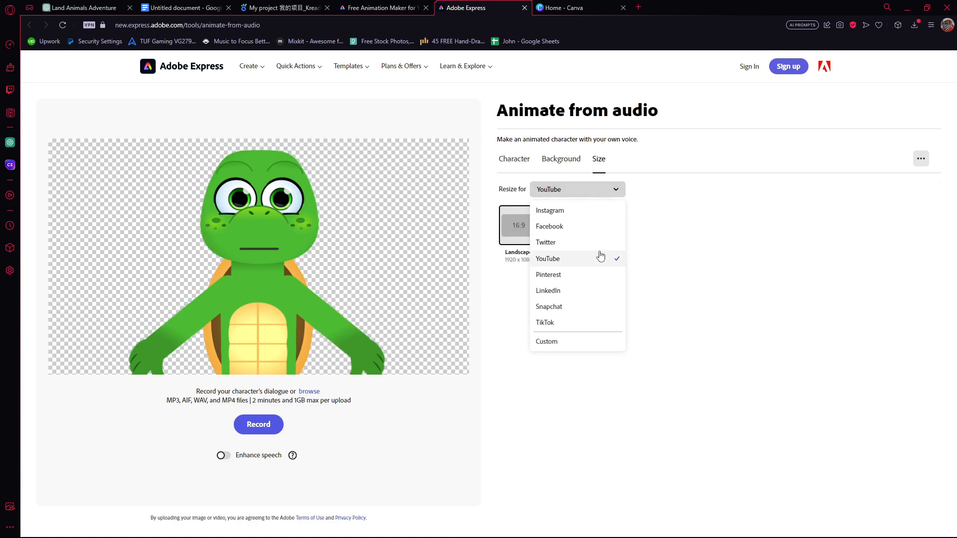
pyautogui.click(596, 259)
pyautogui.click(525, 235)
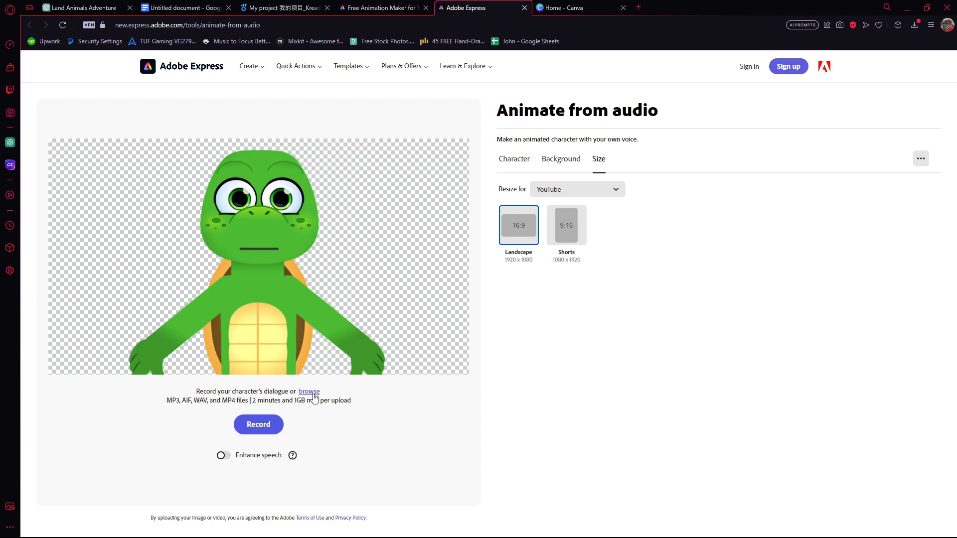
# Upload the downloaded voice-over audio.mp3 as the turtle's dialogue and play part of the generated animation.
pyautogui.click(313, 393)
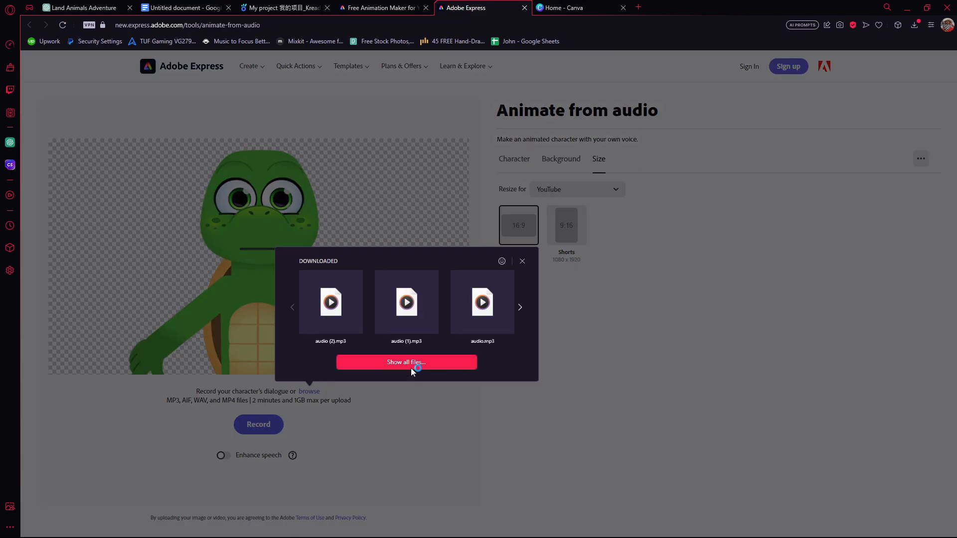
pyautogui.click(411, 368)
pyautogui.click(56, 130)
pyautogui.click(119, 125)
pyautogui.click(586, 413)
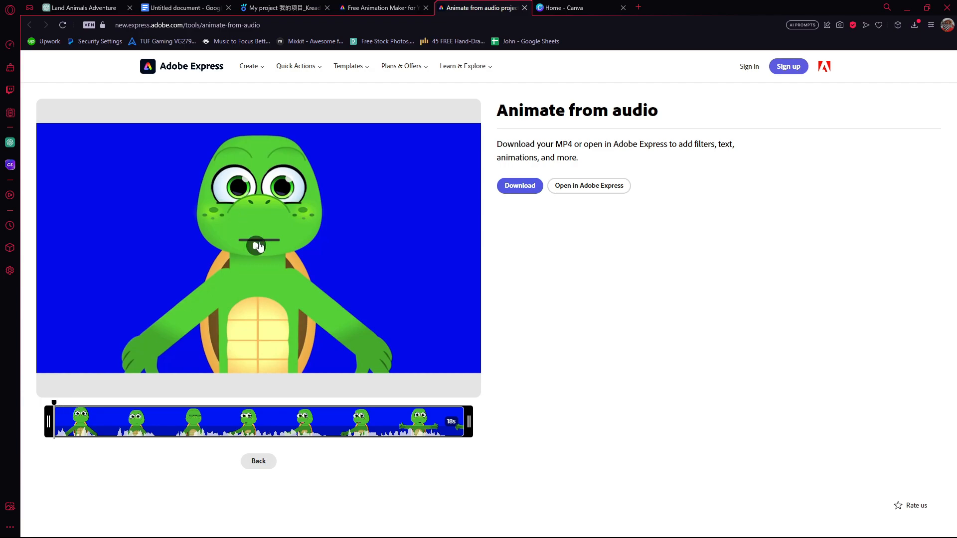
pyautogui.click(258, 247)
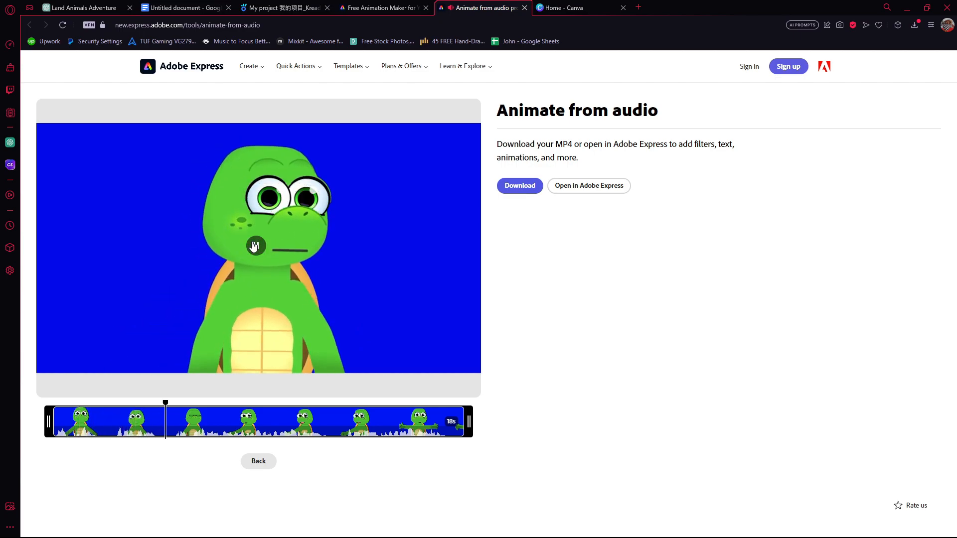
pyautogui.click(254, 246)
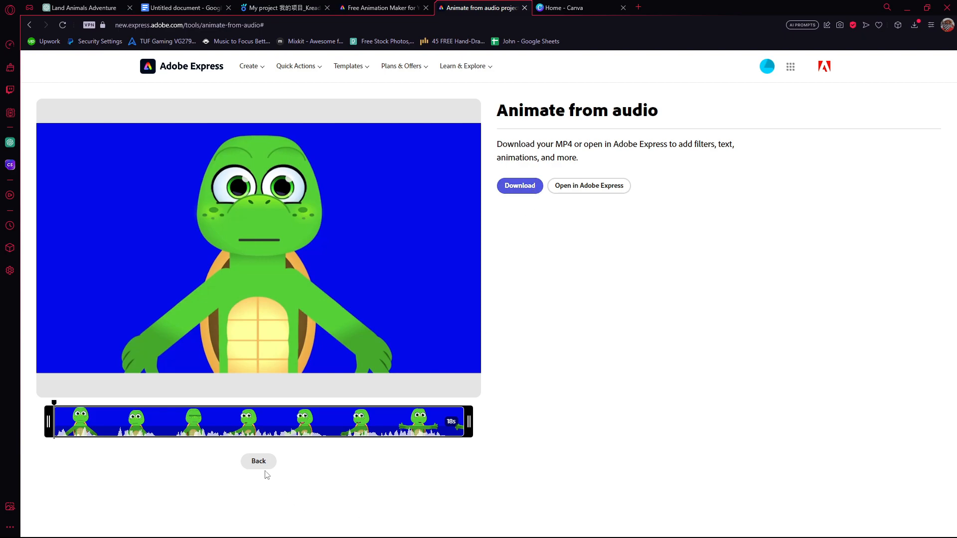
# Return to the animation setup and replace the turtle's dialogue with the voice-over audio (1).mp3.
pyautogui.click(264, 464)
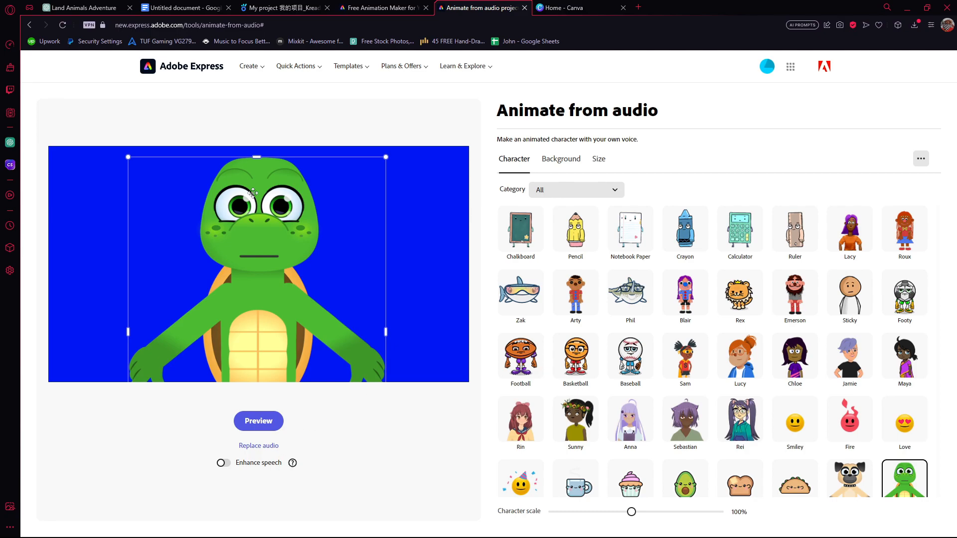
pyautogui.click(270, 448)
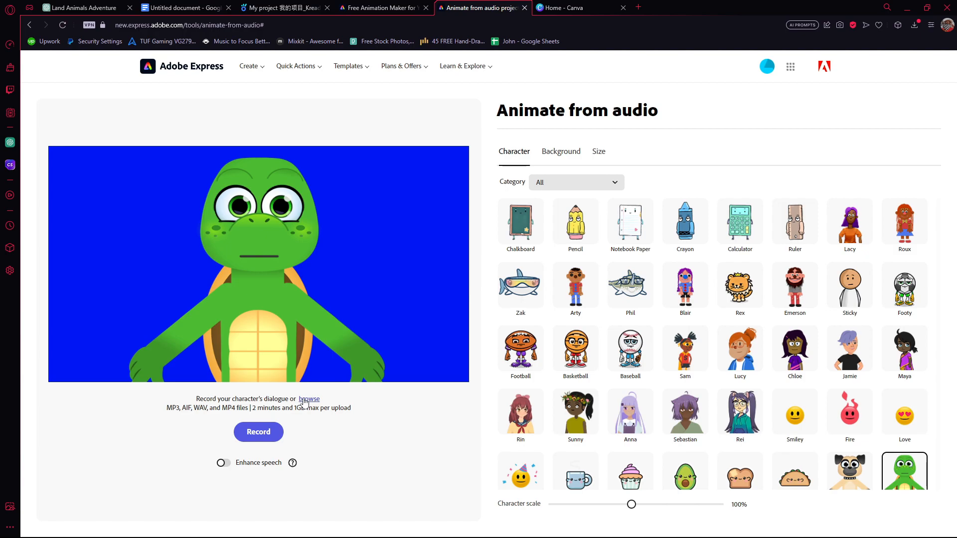
pyautogui.click(304, 400)
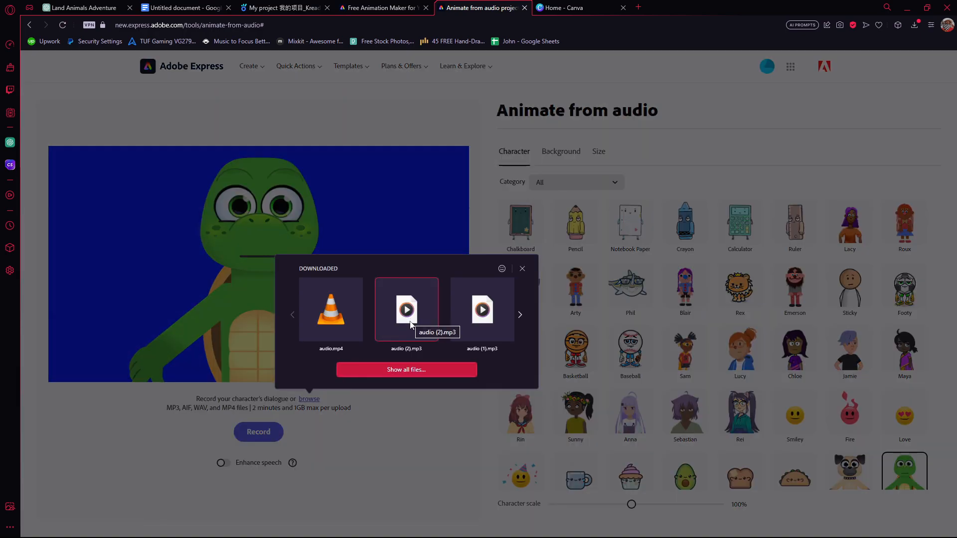
pyautogui.click(481, 324)
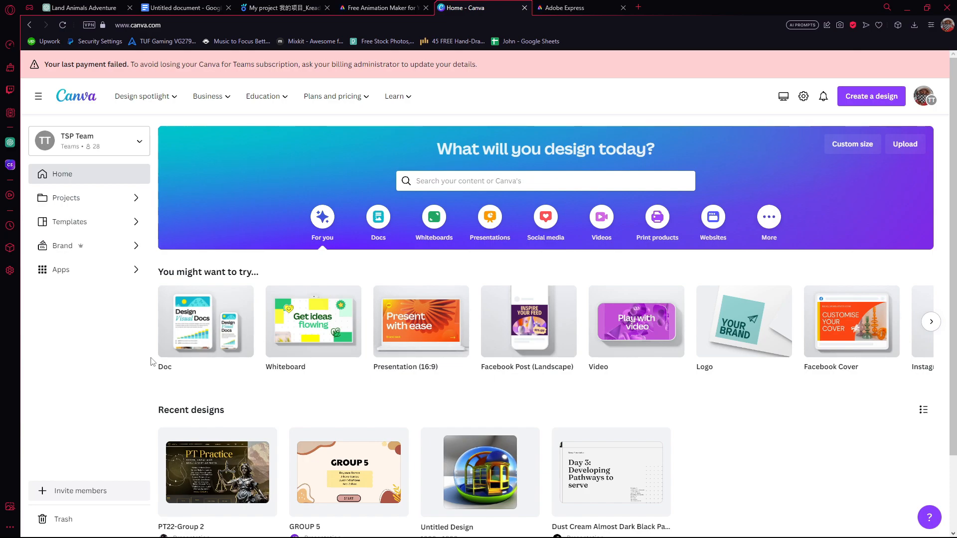
# In Canva, browse the additional design types and create a new YouTube Intro design.
pyautogui.moveTo(495, 355)
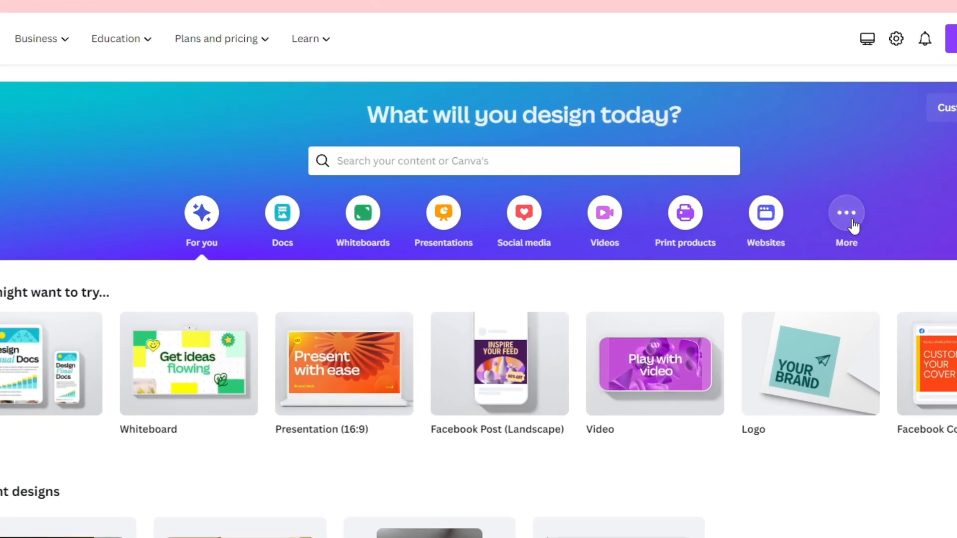
pyautogui.click(853, 223)
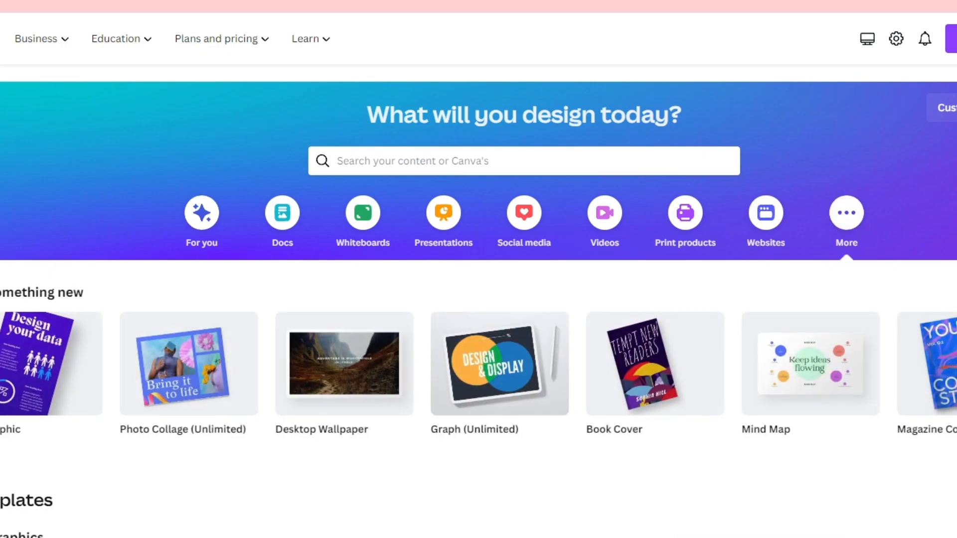
pyautogui.click(955, 364)
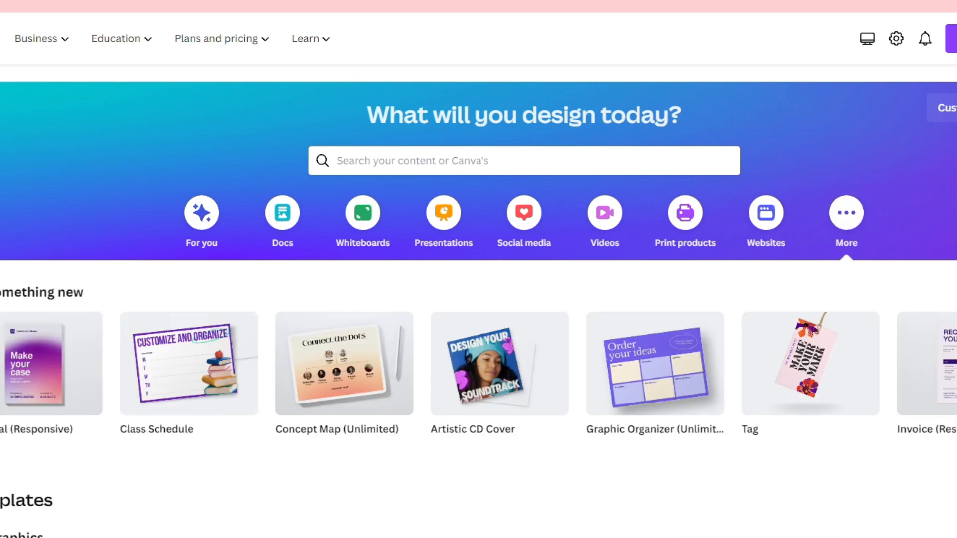
pyautogui.click(955, 364)
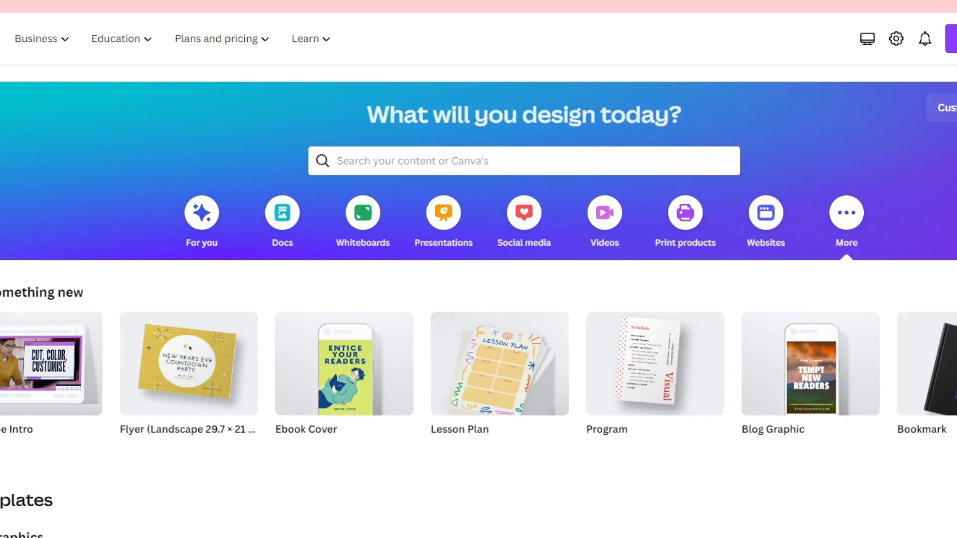
pyautogui.click(955, 363)
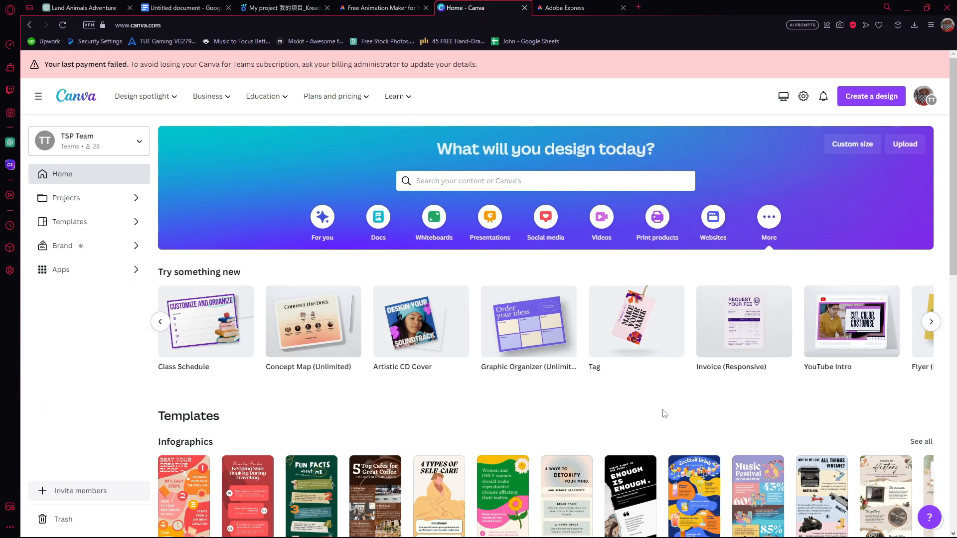
pyautogui.click(850, 329)
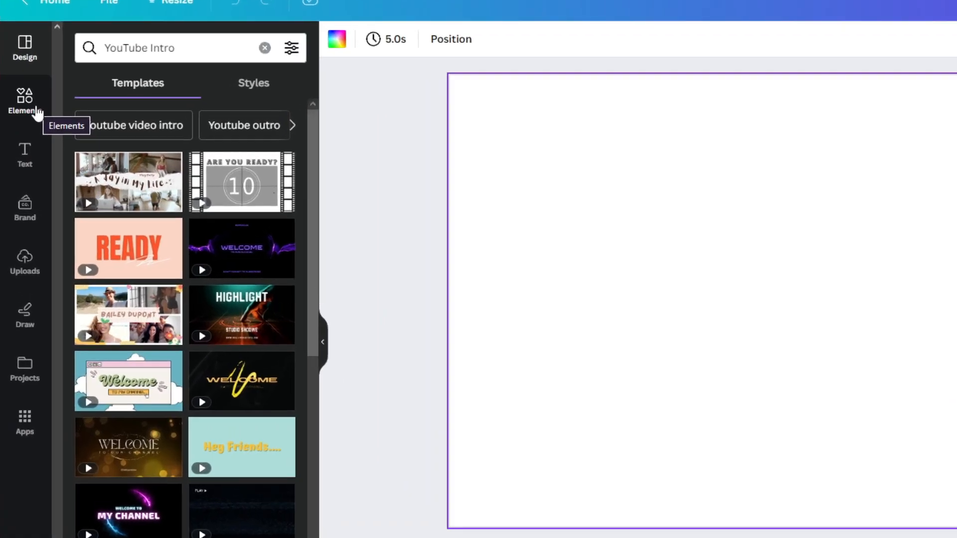
# Search the elements for "forest background" and add the green mountain landscape graphic with trees on both sides.
pyautogui.click(35, 104)
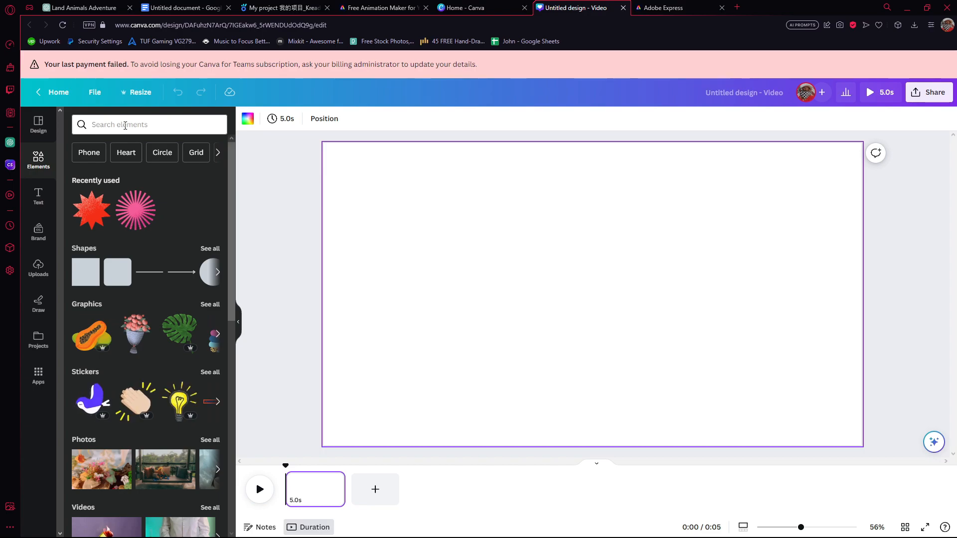
pyautogui.click(124, 125)
pyautogui.write('for')
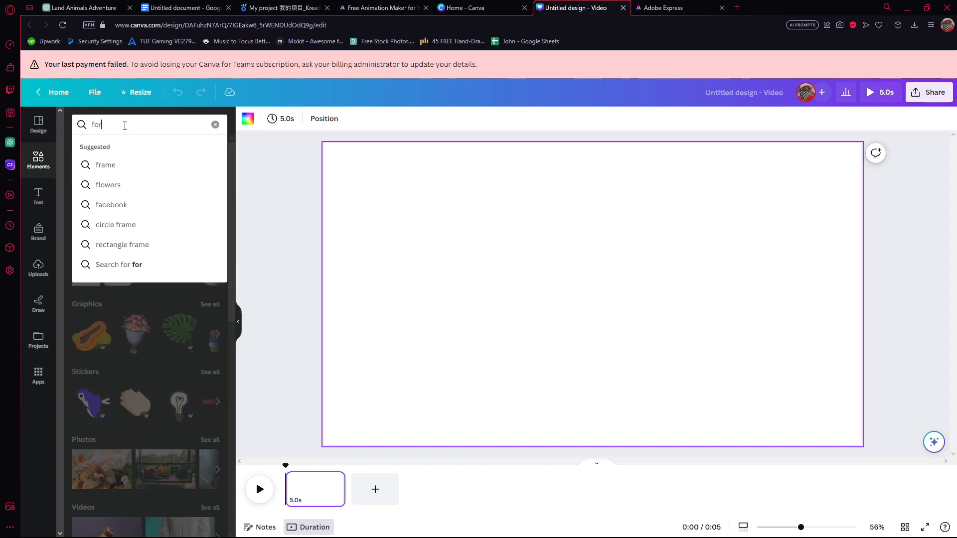
pyautogui.write('est background')
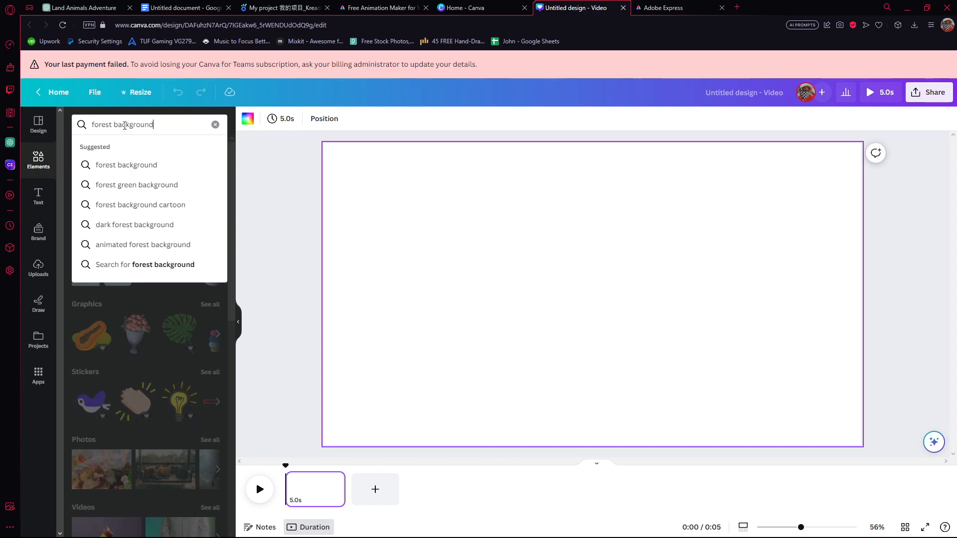
pyautogui.click(181, 166)
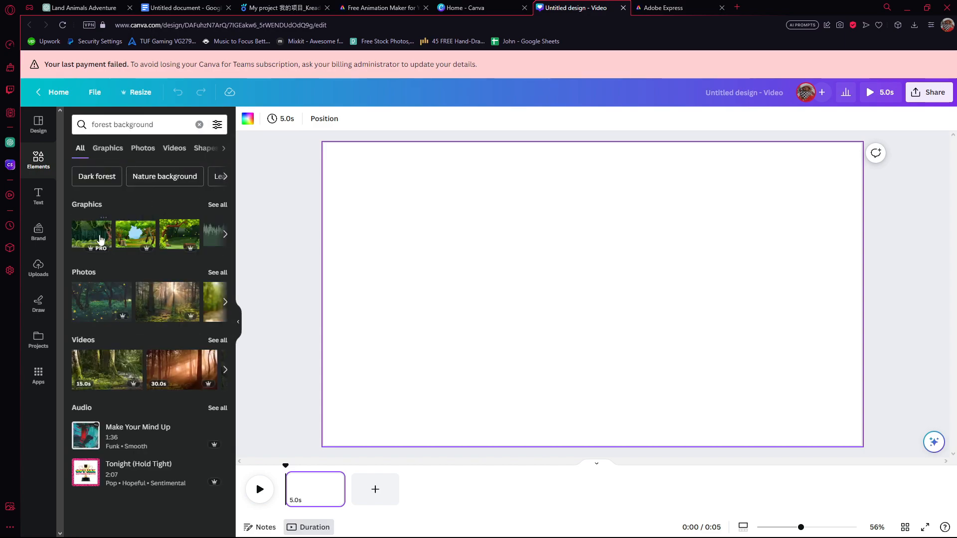
pyautogui.click(225, 235)
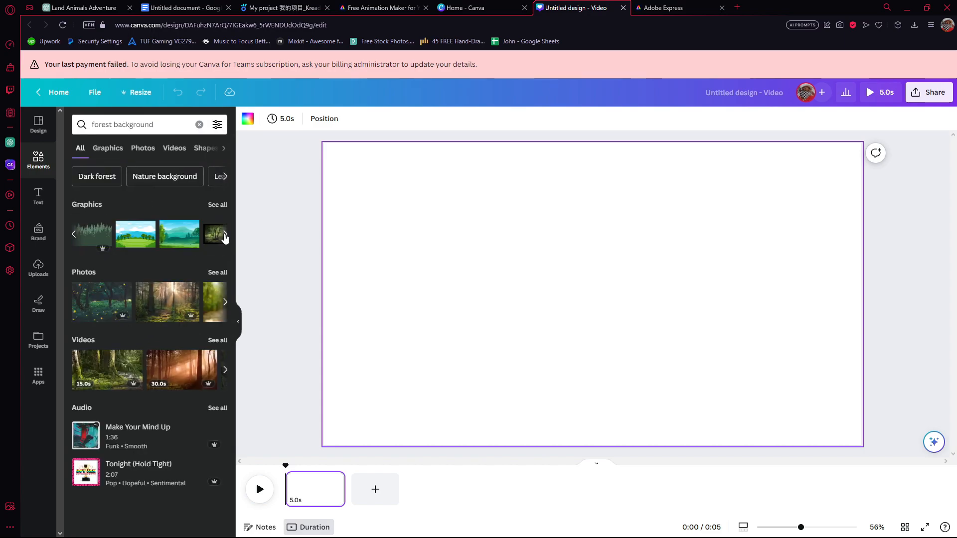
pyautogui.click(168, 236)
# Enlarge and reposition the landscape graphic so it covers the whole page.
pyautogui.moveTo(763, 415); pyautogui.dragTo(904, 491)
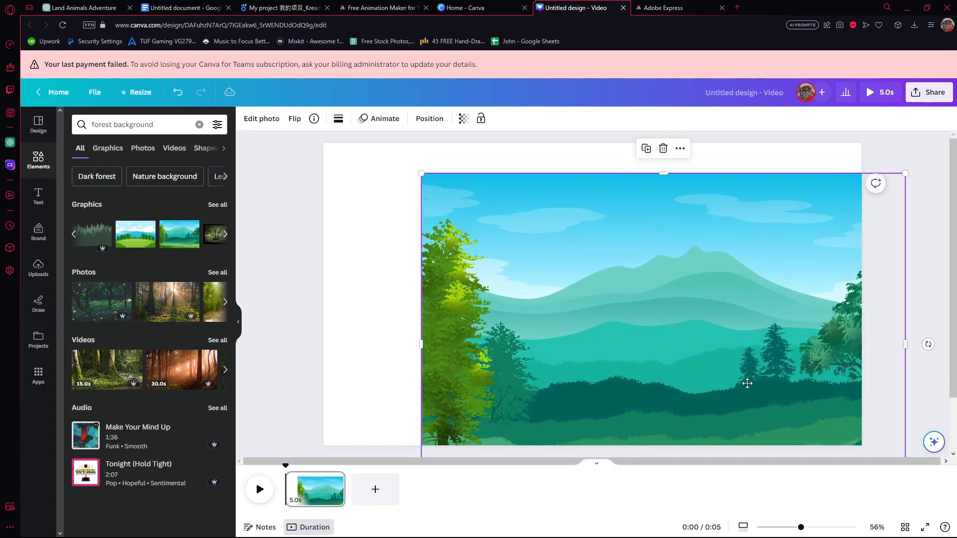
pyautogui.moveTo(753, 388); pyautogui.dragTo(673, 331)
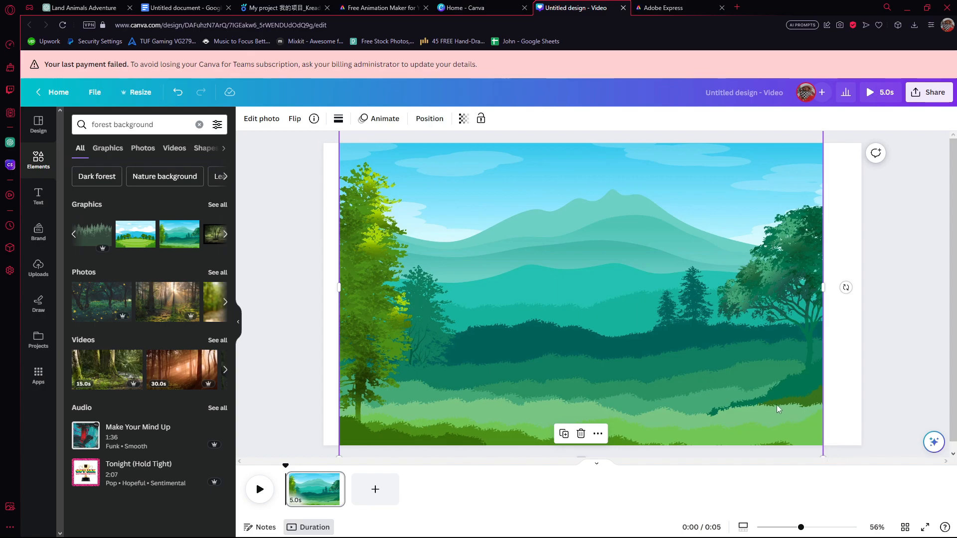
pyautogui.scroll(-2, 776, 403)
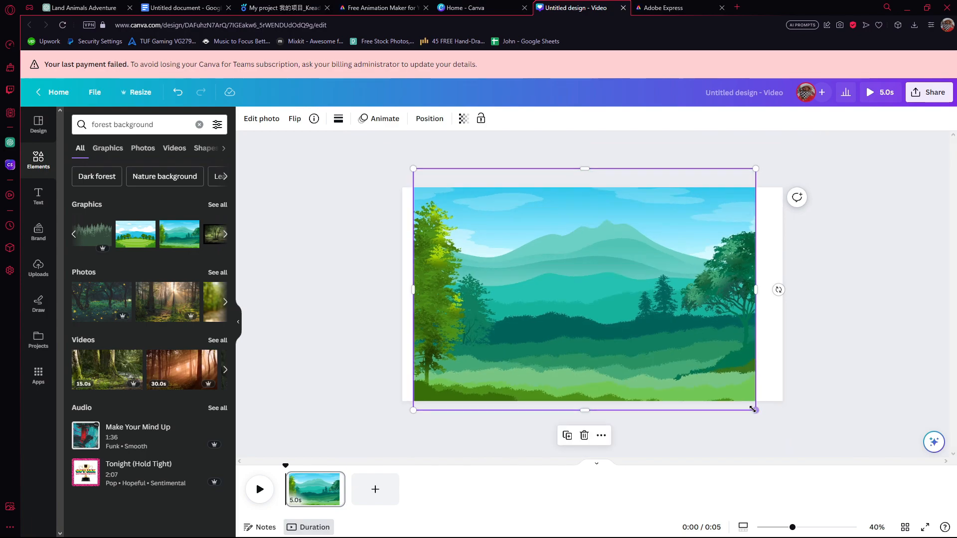
pyautogui.moveTo(754, 408); pyautogui.dragTo(806, 445)
pyautogui.moveTo(760, 413); pyautogui.dragTo(747, 372)
pyautogui.click(834, 380)
pyautogui.scroll(1, 832, 379)
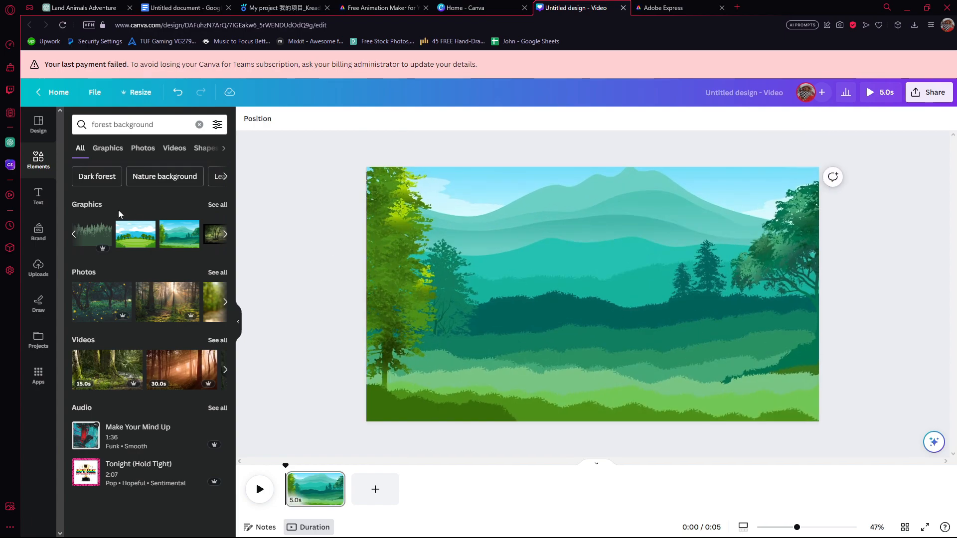
# Search the elements for "animated trees" and place the large branching tree in the right foreground of the landscape.
pyautogui.click(199, 124)
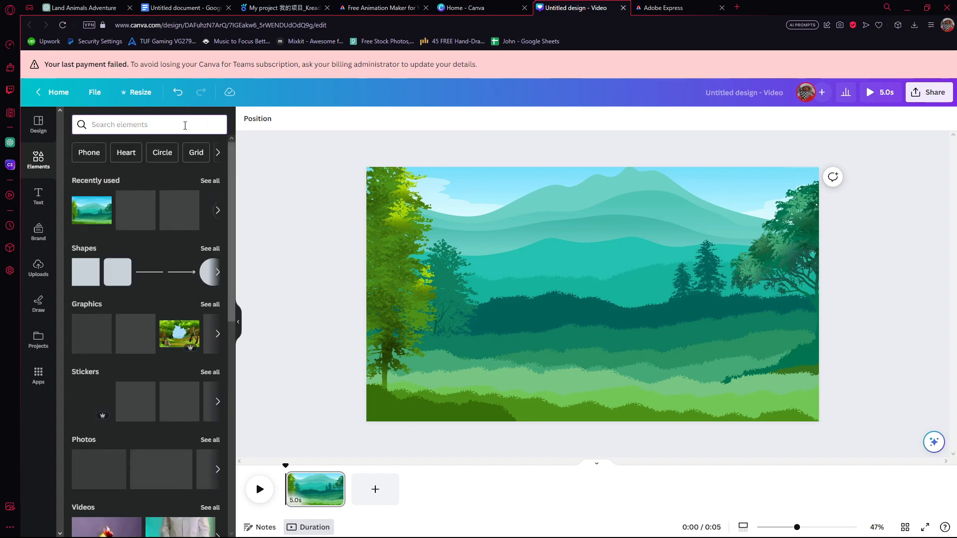
pyautogui.write('an')
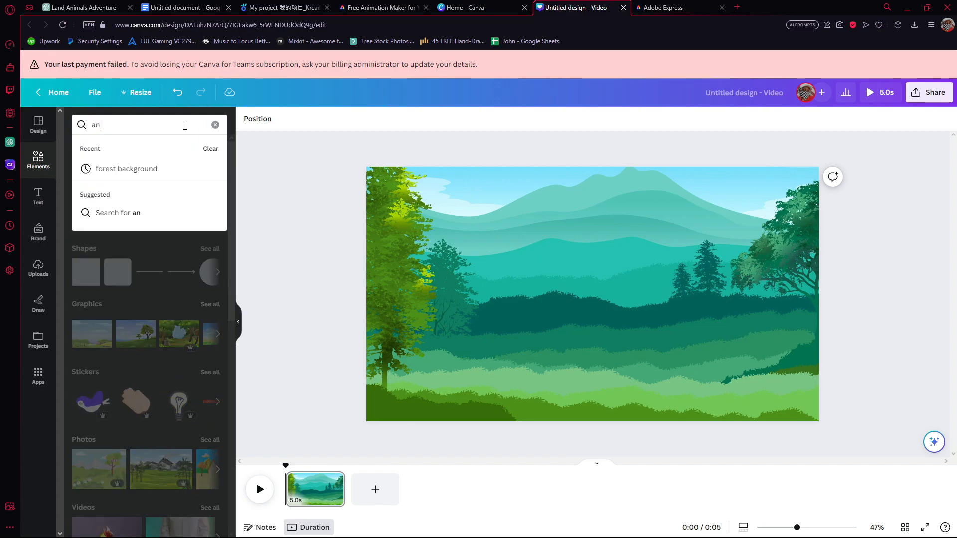
pyautogui.write('imated trees')
pyautogui.press('Return')
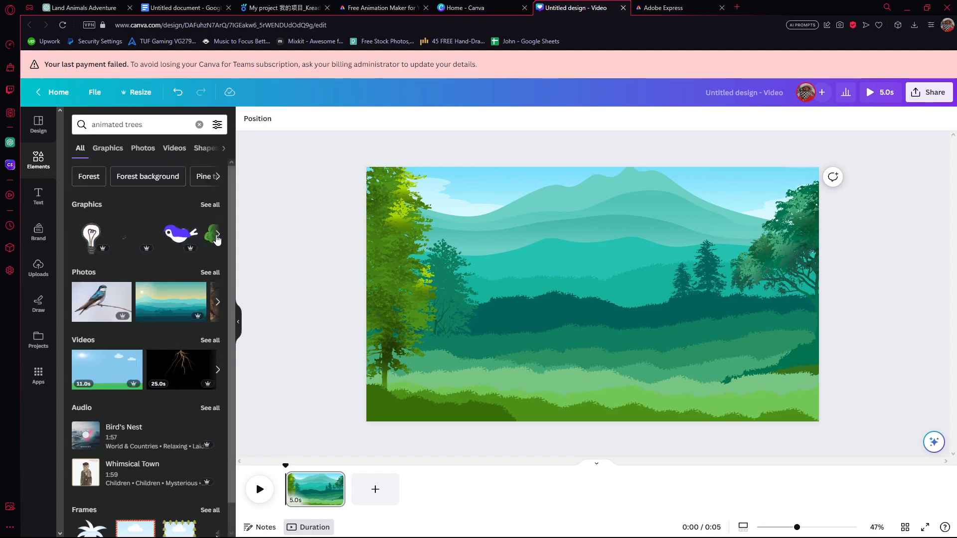
pyautogui.moveTo(178, 237); pyautogui.dragTo(679, 346)
# Add the dark green tree, scale it down and place it slightly left of the landscape's center.
pyautogui.moveTo(133, 239); pyautogui.dragTo(476, 258)
pyautogui.moveTo(584, 376); pyautogui.dragTo(446, 230)
pyautogui.moveTo(421, 203); pyautogui.dragTo(530, 309)
pyautogui.click(429, 309)
pyautogui.click(528, 310)
pyautogui.click(607, 343)
# Add the yellow-green leafy tree beside the dark green one, and a scaled-down palm between them and the large tree.
pyautogui.moveTo(178, 234); pyautogui.dragTo(501, 322)
pyautogui.moveTo(134, 238); pyautogui.dragTo(771, 309)
pyautogui.moveTo(875, 399); pyautogui.dragTo(610, 352)
pyautogui.click(394, 119)
pyautogui.click(182, 144)
pyautogui.click(313, 349)
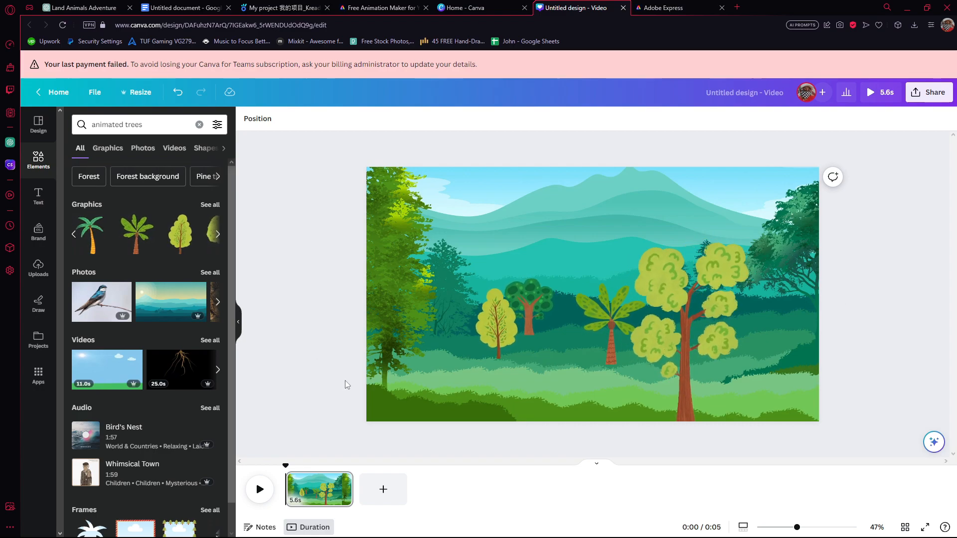
# Check the length of audio.mp4 in the media player and set the forest page's duration to 18.0 seconds.
pyautogui.click(316, 486)
pyautogui.click(279, 340)
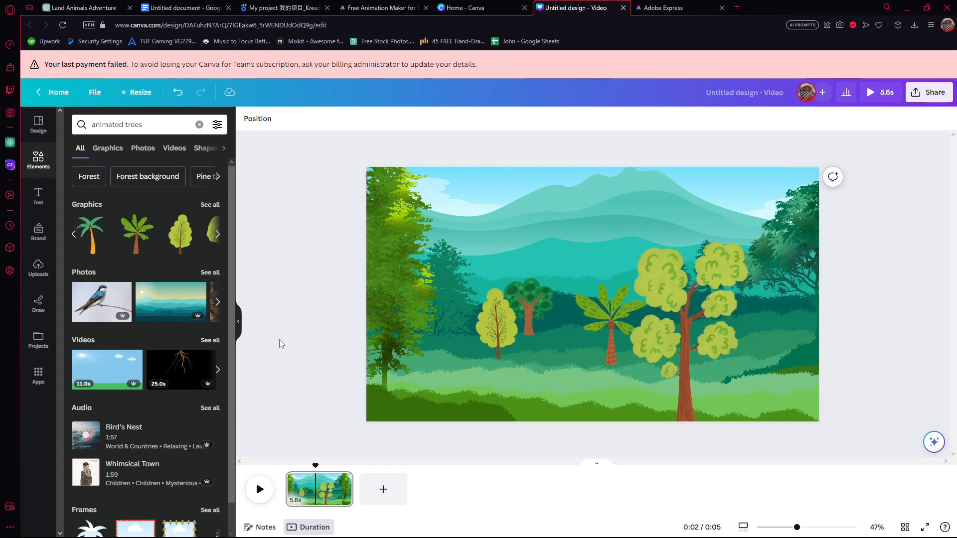
pyautogui.click(314, 493)
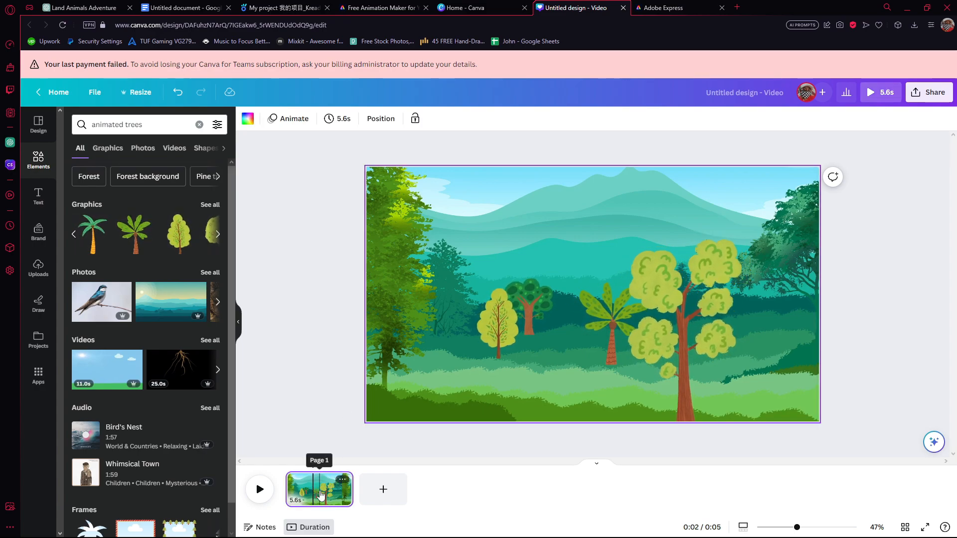
pyautogui.click(337, 120)
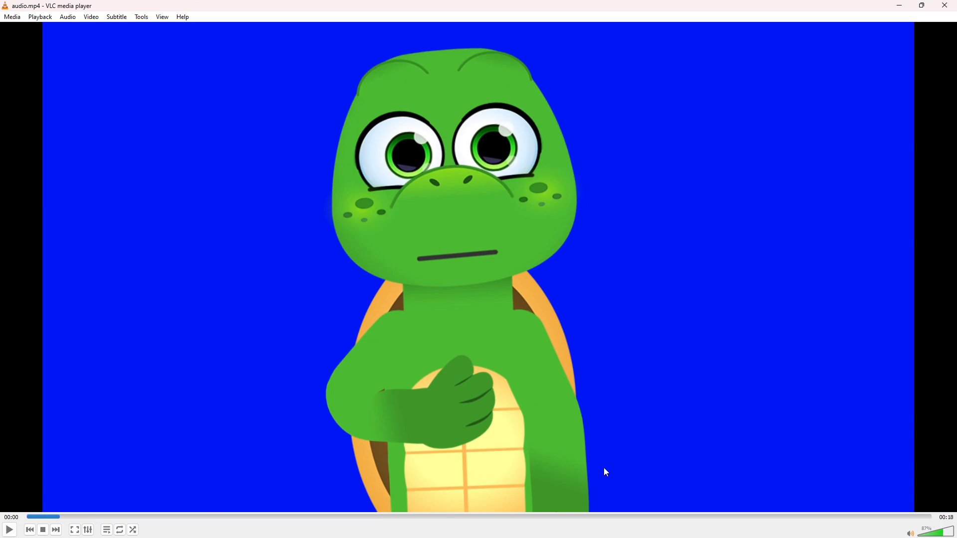
pyautogui.click(944, 11)
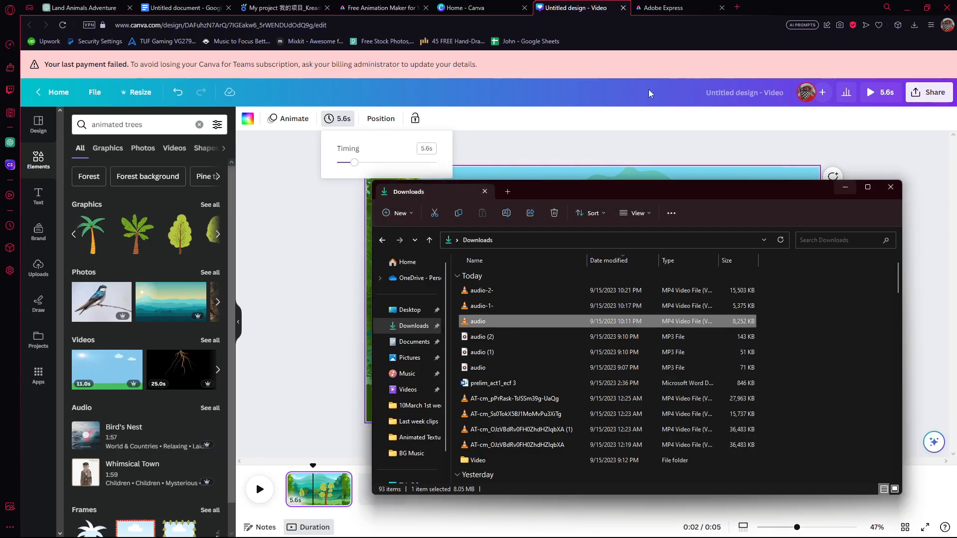
pyautogui.click(328, 210)
pyautogui.click(338, 118)
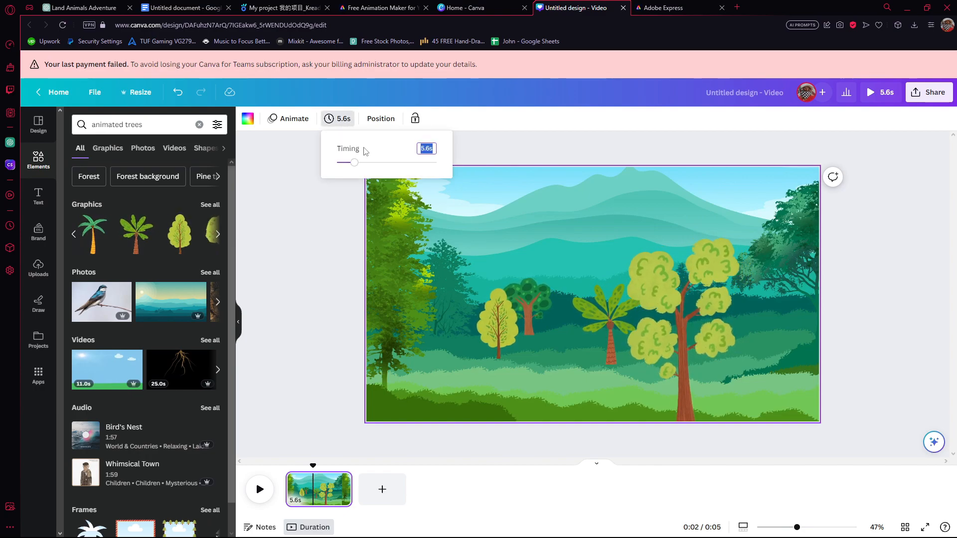
pyautogui.moveTo(354, 163); pyautogui.dragTo(399, 166)
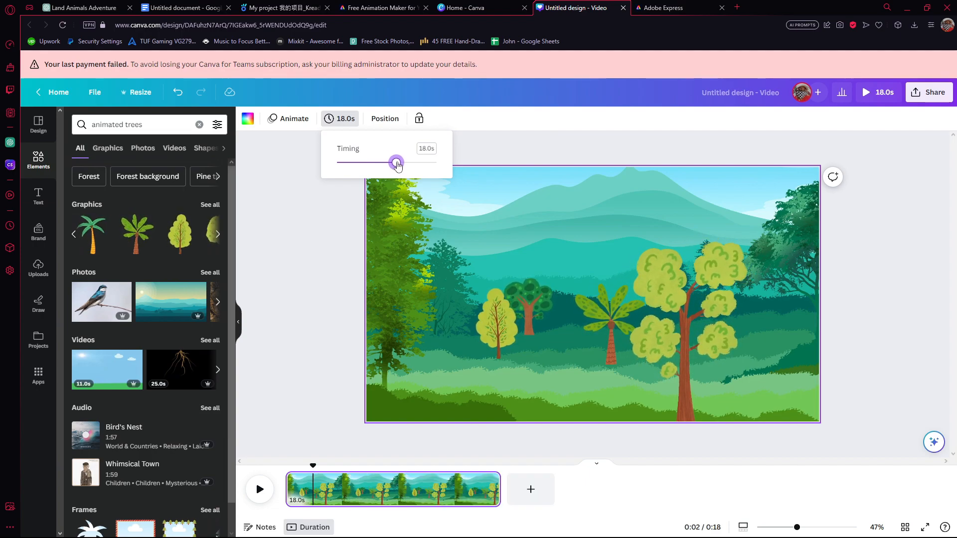
# Set the page's duration to 18.5 seconds and download the forest scene as a 1080p MP4 video.
pyautogui.click(848, 133)
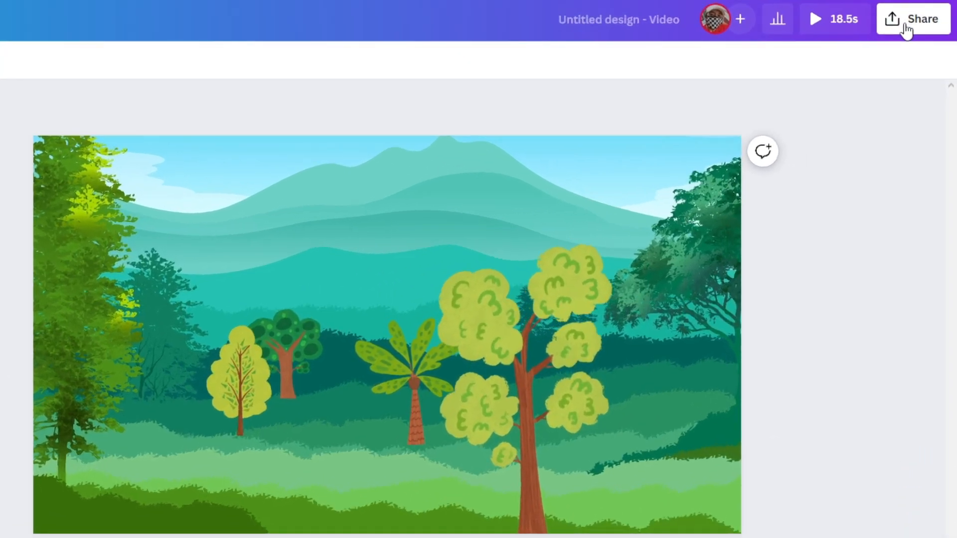
pyautogui.click(924, 99)
pyautogui.click(793, 417)
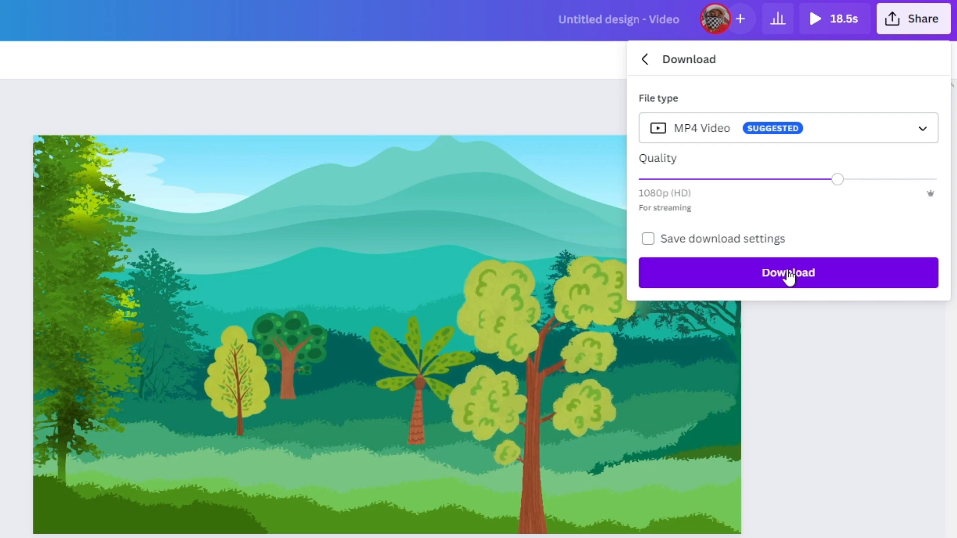
pyautogui.click(788, 275)
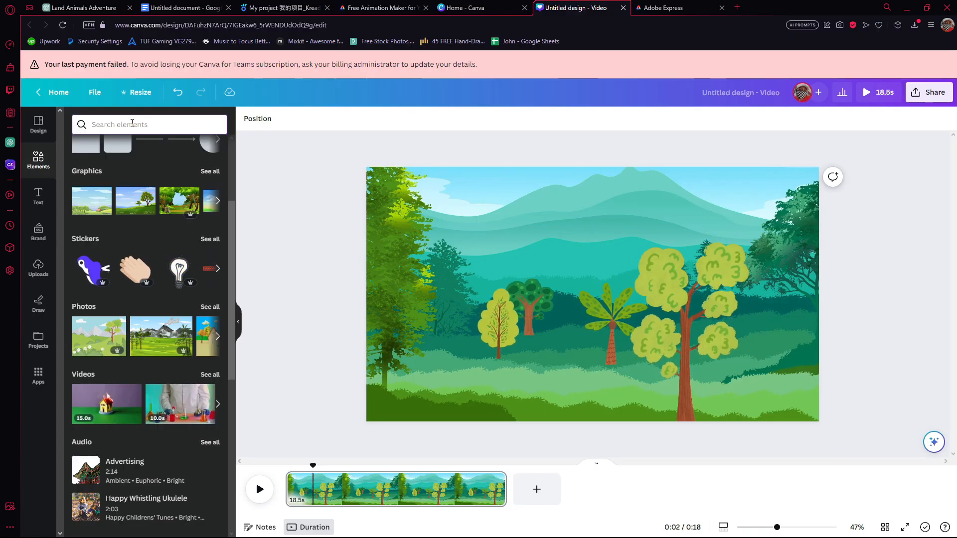
# Check the narration script in the Google Docs document and return to the Canva video design.
pyautogui.click(194, 8)
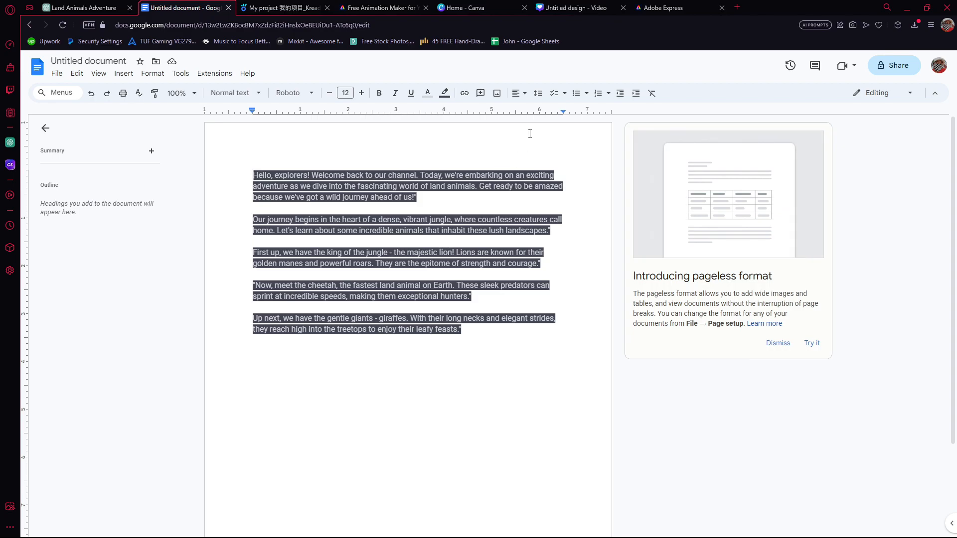
pyautogui.click(479, 7)
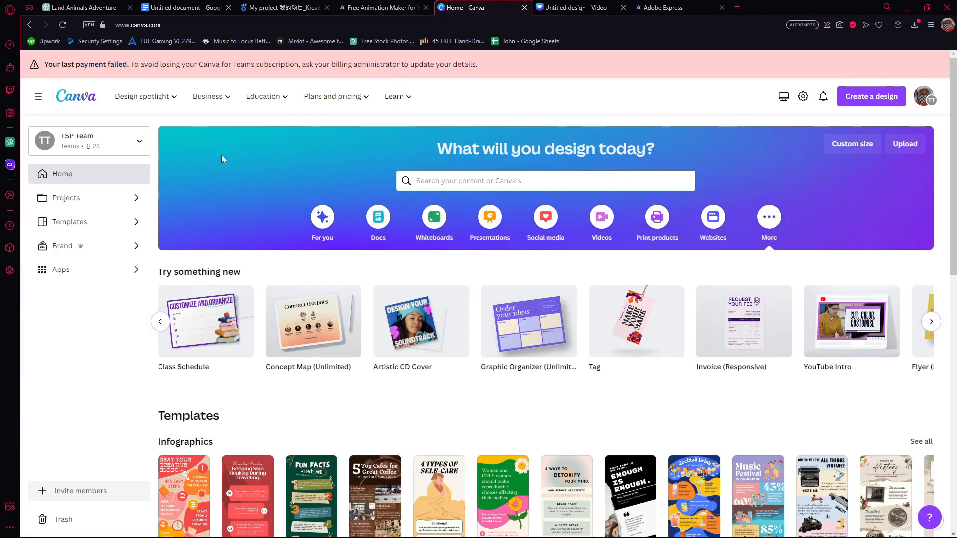
pyautogui.click(576, 8)
# Search the elements for "lion" and place the standing lion graphic on the grass at the landscape's left edge.
pyautogui.click(137, 125)
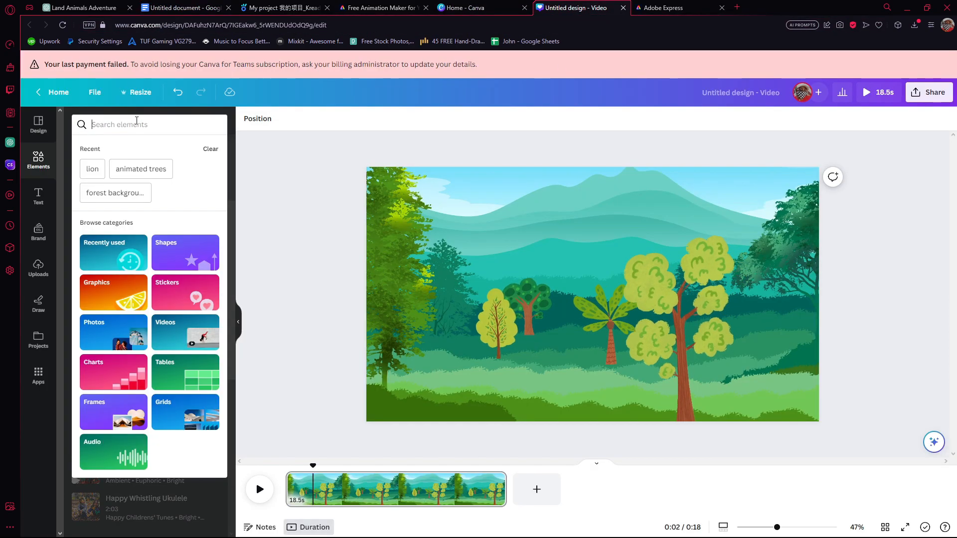
pyautogui.write('lion')
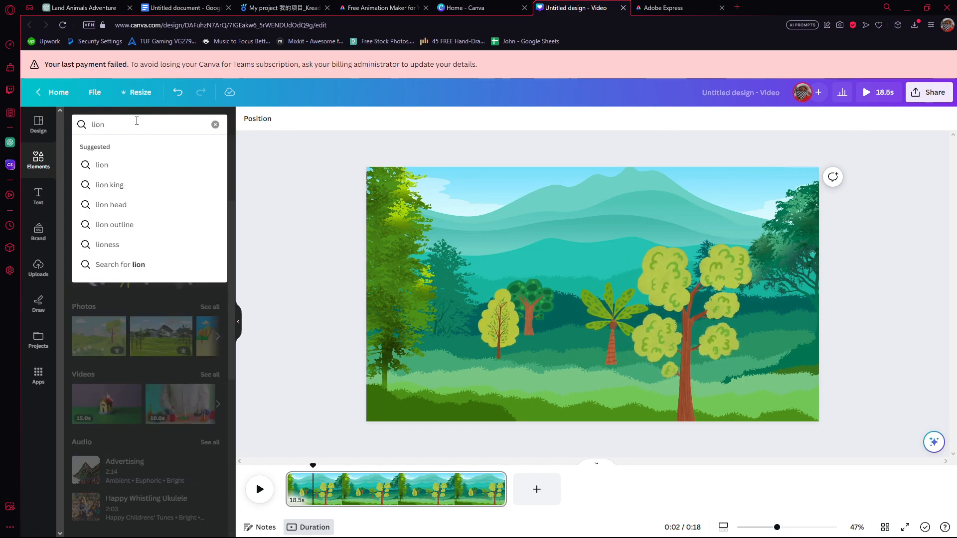
pyautogui.click(140, 169)
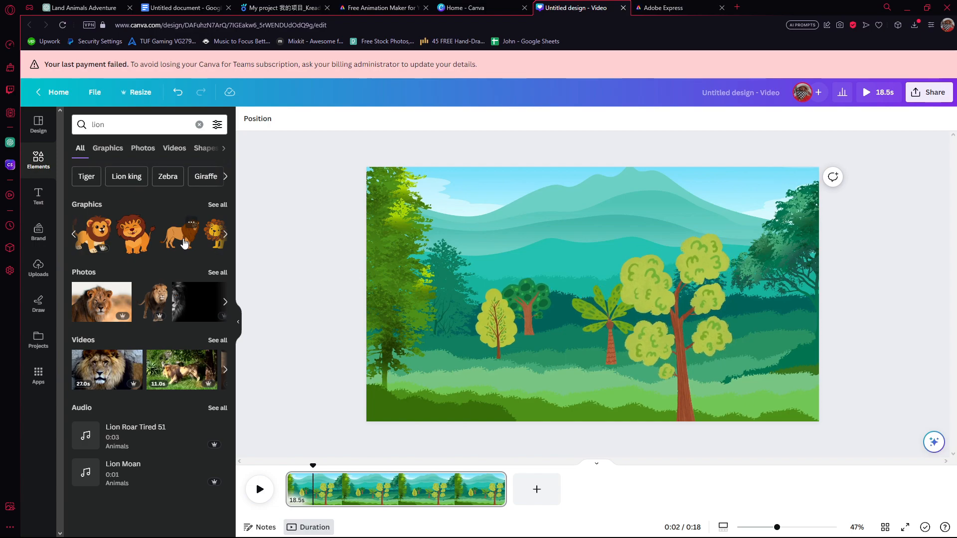
pyautogui.moveTo(182, 243); pyautogui.dragTo(357, 309)
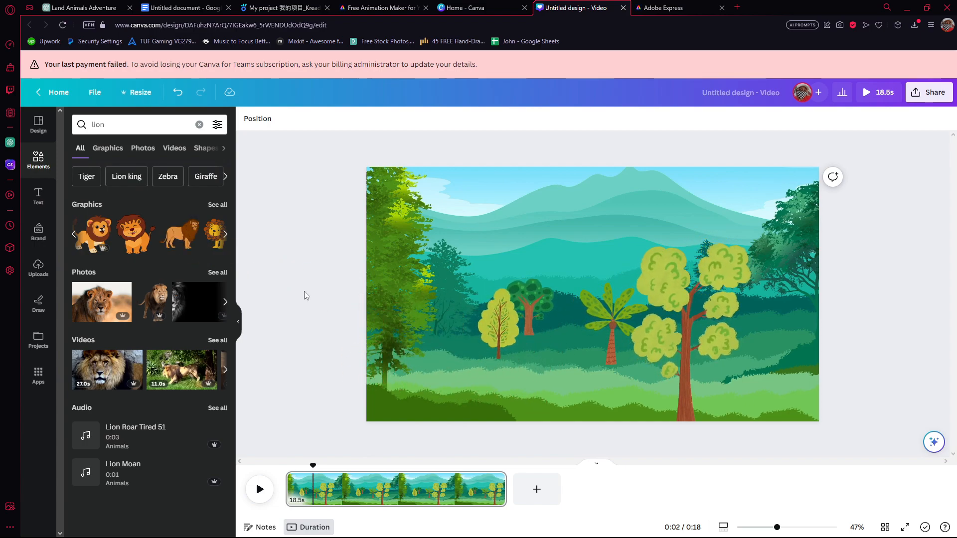
pyautogui.moveTo(185, 240); pyautogui.dragTo(442, 352)
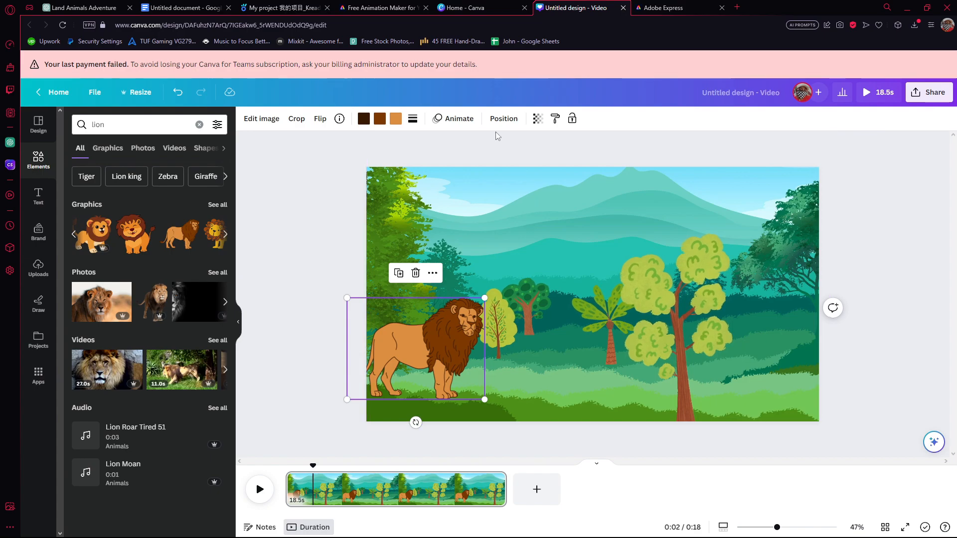
# Create a custom animation that moves the lion along a path from the left edge toward the landscape's center foreground.
pyautogui.click(459, 119)
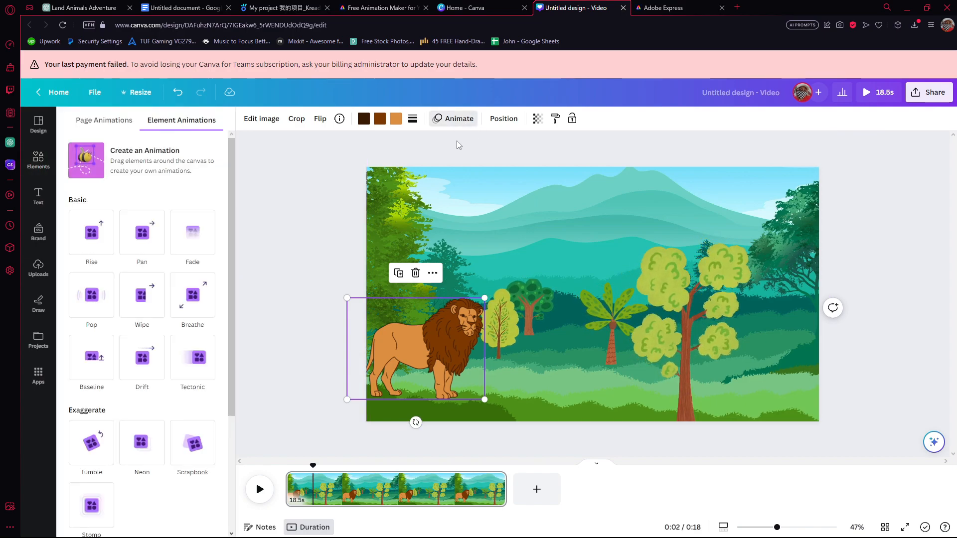
pyautogui.click(95, 171)
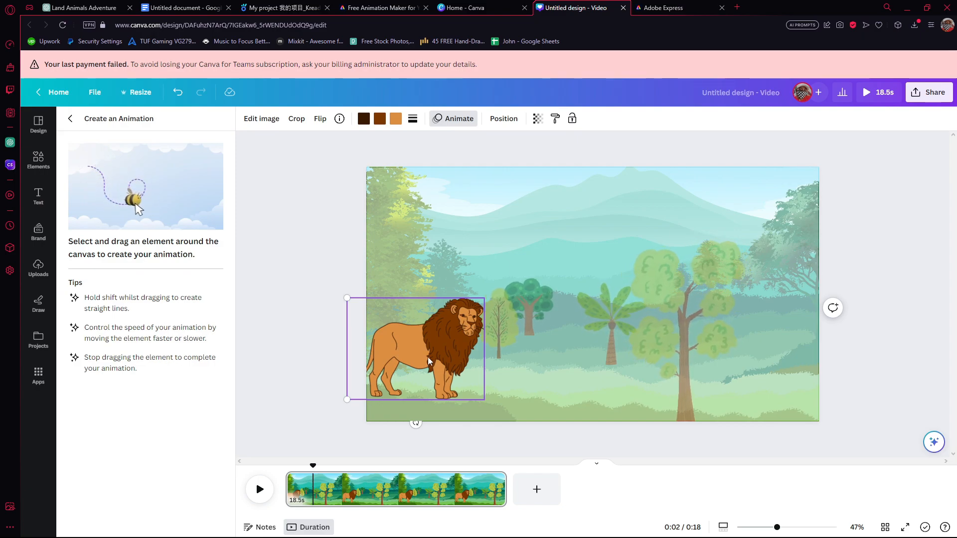
pyautogui.moveTo(425, 357)
pyautogui.mouseDown()
pyautogui.moveTo(520, 359)
pyautogui.moveTo(568, 386)
pyautogui.mouseUp()
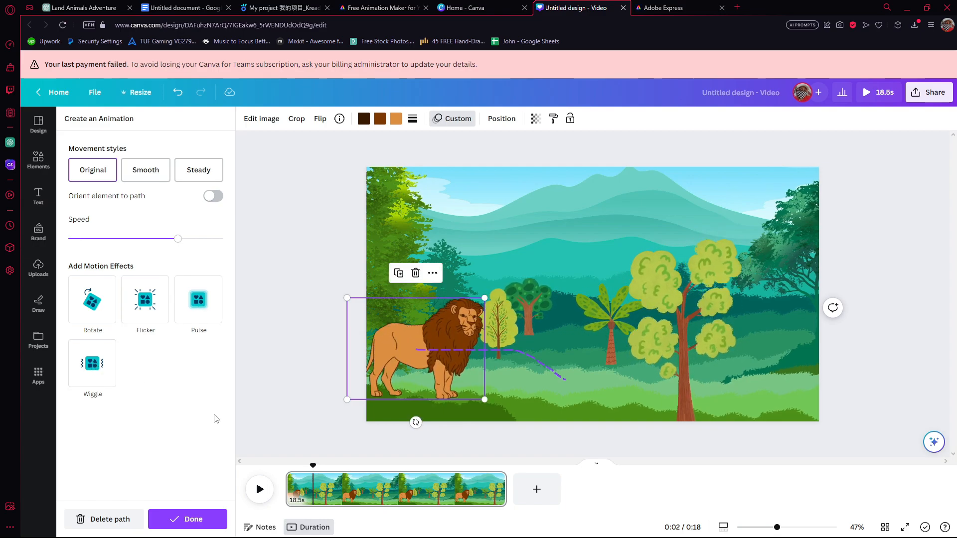
pyautogui.click(199, 520)
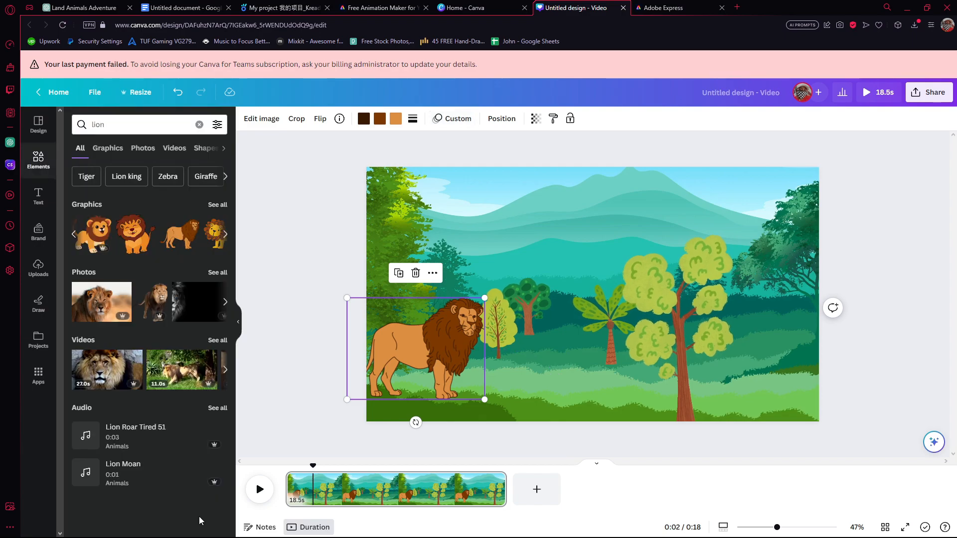
# Download the lion scene as an MP4 video.
pyautogui.click(921, 95)
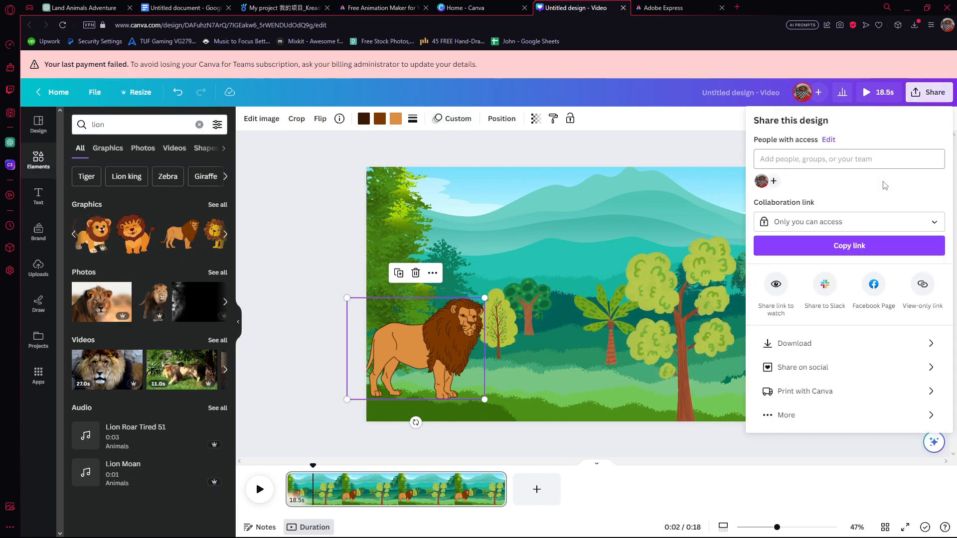
pyautogui.click(814, 349)
pyautogui.click(808, 255)
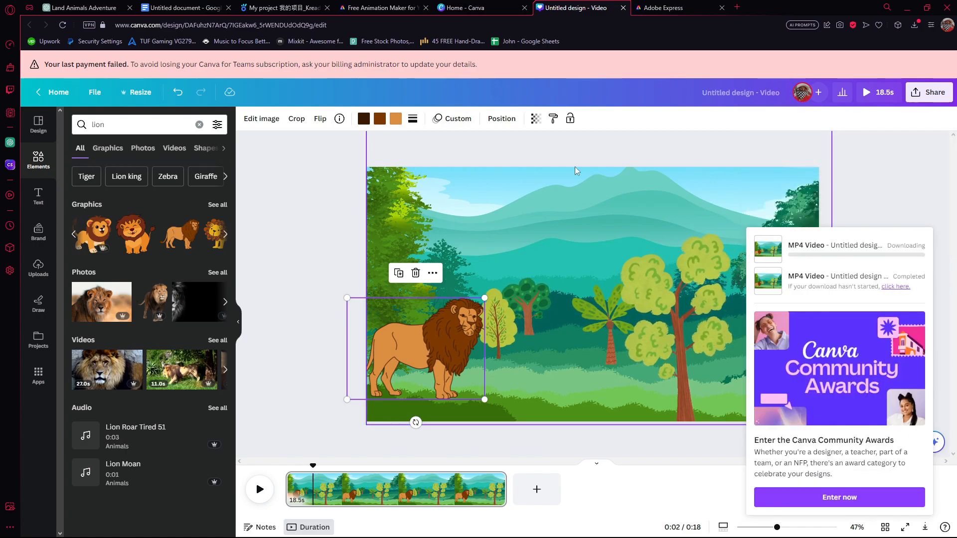
# Check the next animal in the Google Docs script, and draw the cheetah's wavy movement path across the landscape in Canva.
pyautogui.click(183, 9)
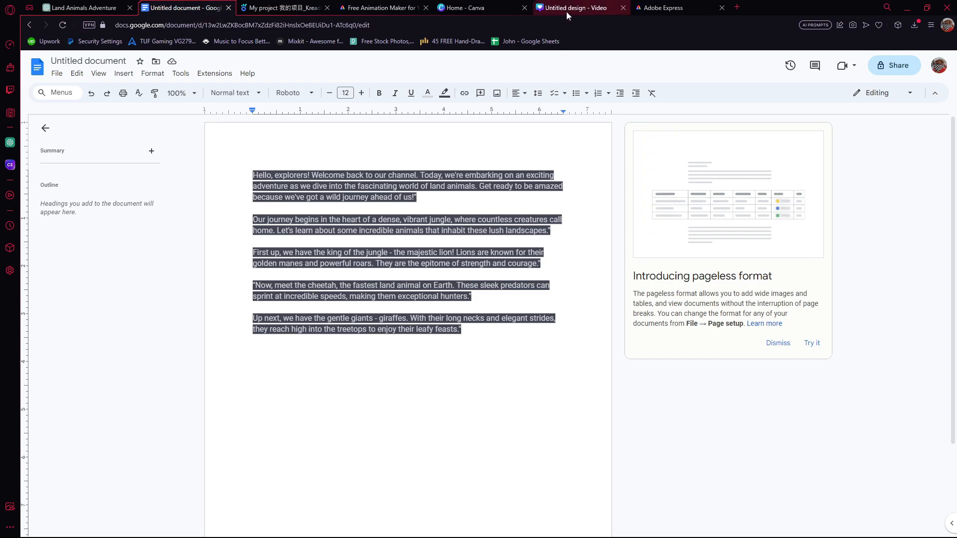
pyautogui.click(467, 10)
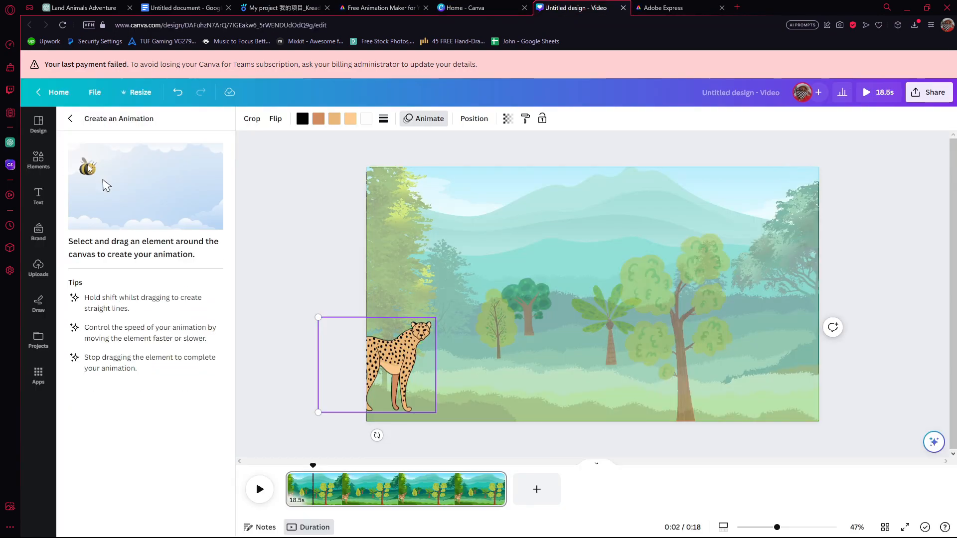
pyautogui.moveTo(401, 396)
pyautogui.mouseDown()
pyautogui.moveTo(462, 411)
pyautogui.moveTo(568, 410)
pyautogui.mouseUp()
# Give the cheetah's path the Steady movement style and Wiggle effect, and download the scene as a 1080p MP4 video.
pyautogui.click(144, 170)
pyautogui.moveTo(163, 239)
pyautogui.mouseDown()
pyautogui.moveTo(126, 238)
pyautogui.moveTo(192, 238)
pyautogui.moveTo(165, 239)
pyautogui.mouseUp()
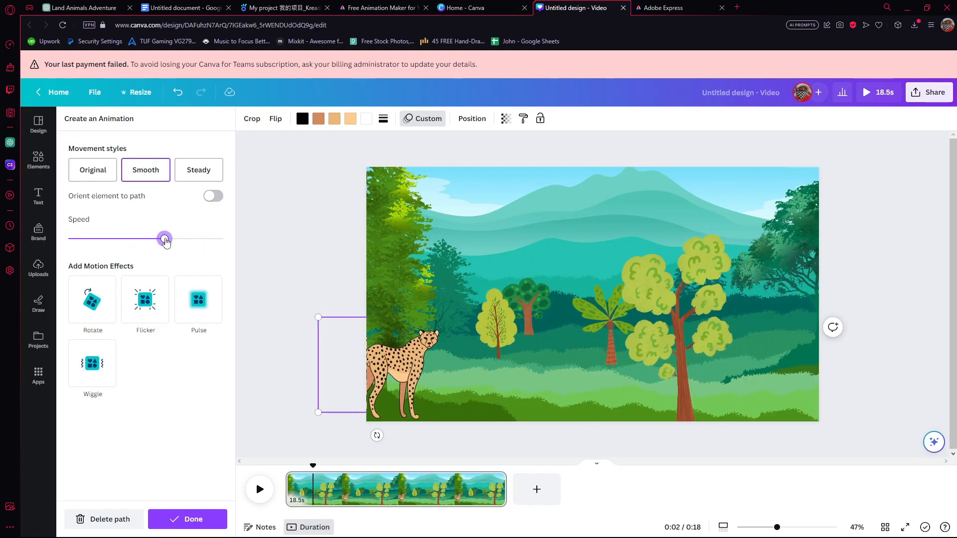
pyautogui.click(209, 172)
pyautogui.click(214, 195)
pyautogui.click(214, 195)
pyautogui.click(92, 363)
pyautogui.click(927, 98)
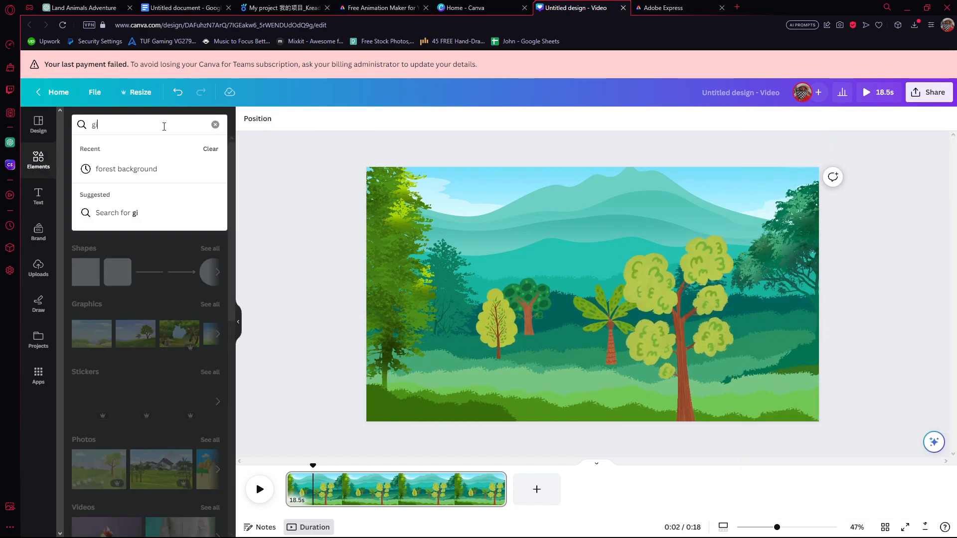
# Search the elements for "giraffe animated" and add the cream spotted giraffe from the graphics to the landscape.
pyautogui.write('iraffe')
pyautogui.press('Return')
pyautogui.write('animated')
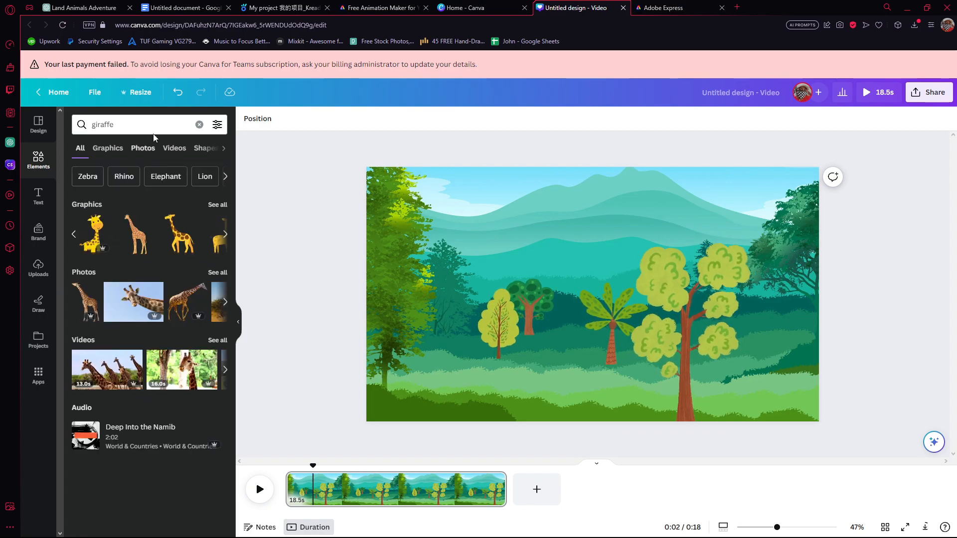
pyautogui.press('Return')
pyautogui.click(217, 205)
pyautogui.click(96, 375)
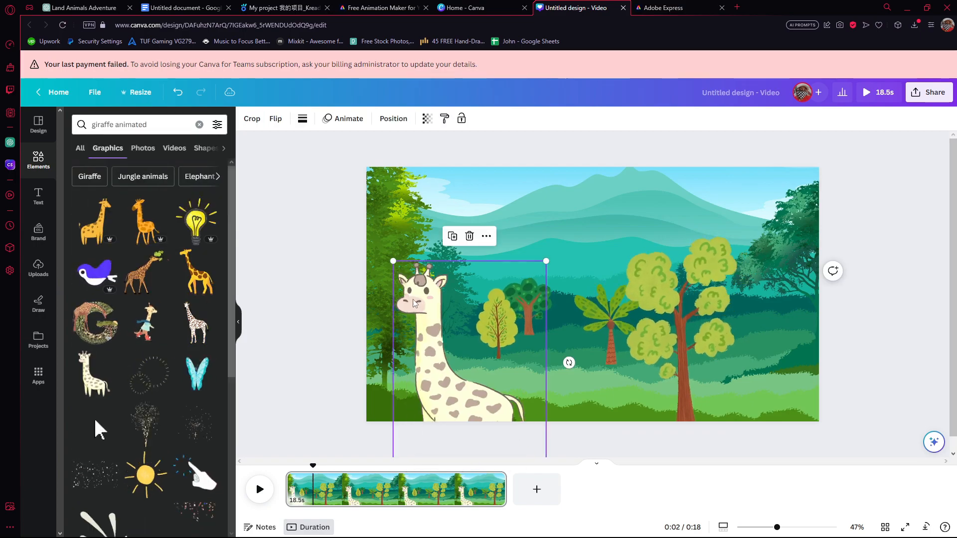
# Flip the giraffe horizontally, set it at the landscape's left edge, and draw its custom movement path toward the center.
pyautogui.click(276, 119)
pyautogui.click(311, 145)
pyautogui.moveTo(515, 342); pyautogui.dragTo(402, 305)
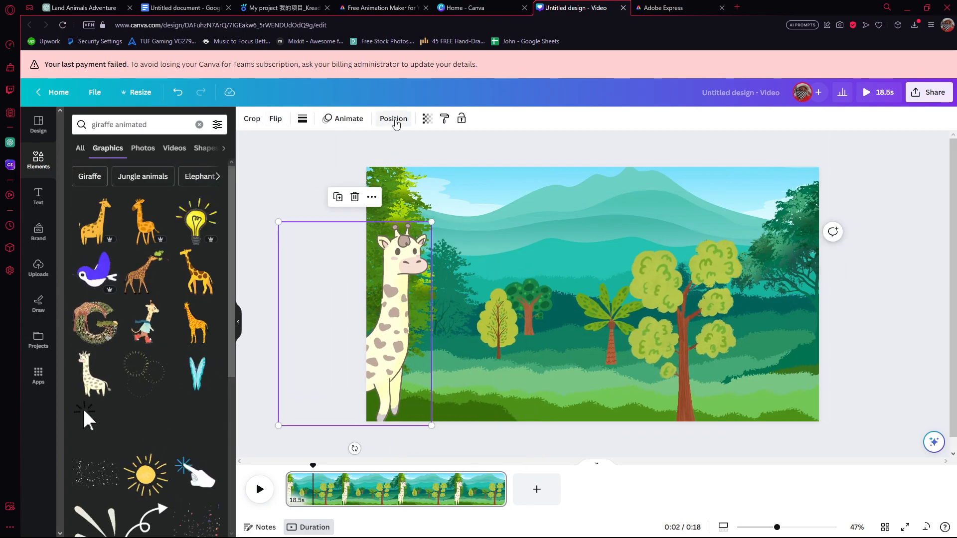
pyautogui.click(343, 118)
pyautogui.moveTo(417, 348); pyautogui.dragTo(476, 367)
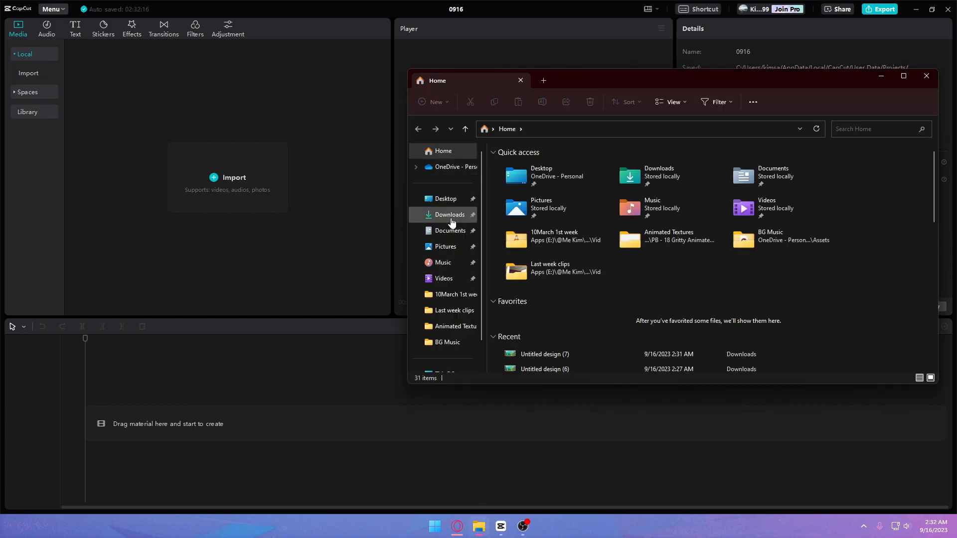
# In CapCut, import the turtle and scene videos from Downloads, and layer audio.mp4 above Untitled design (5).mp4 on the timeline.
pyautogui.click(450, 219)
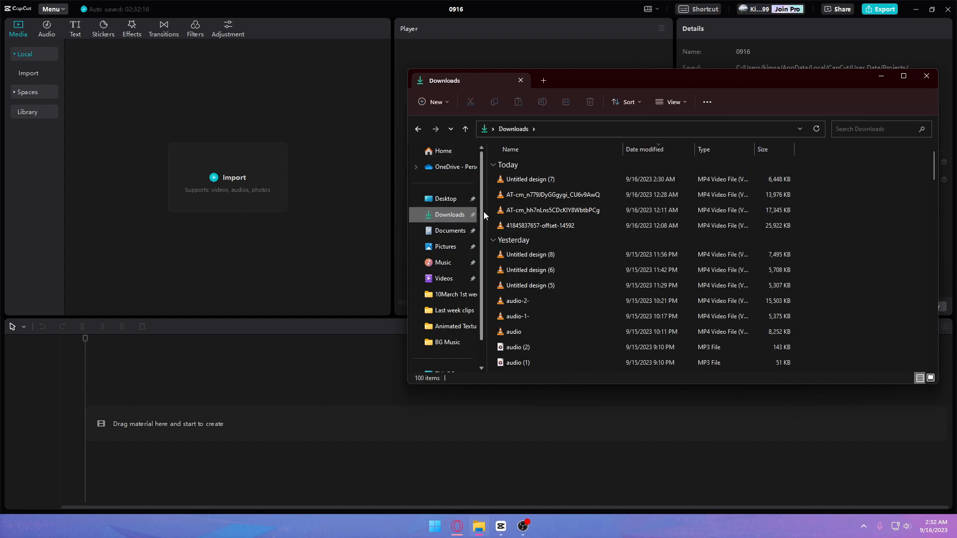
pyautogui.scroll(-1, 563, 241)
pyautogui.moveTo(826, 227); pyautogui.dragTo(211, 202)
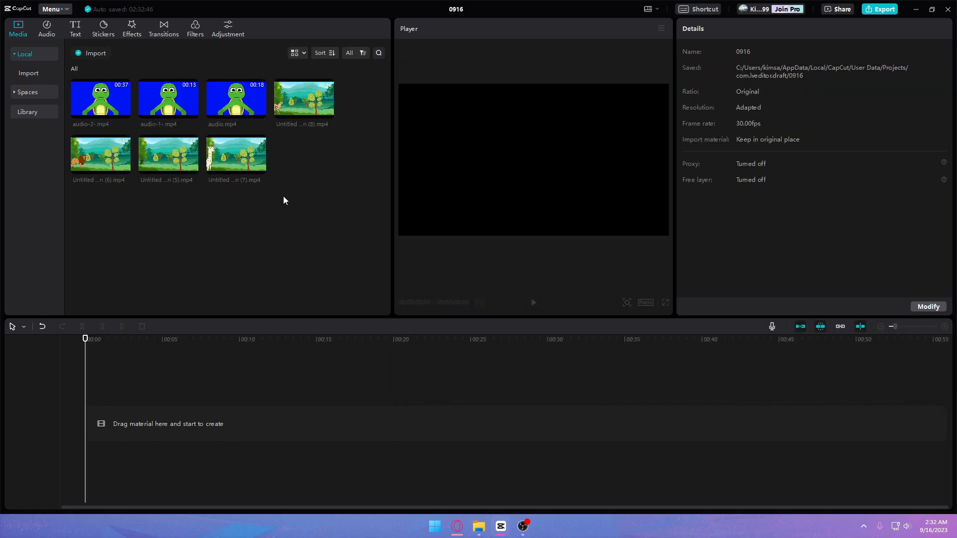
pyautogui.click(191, 168)
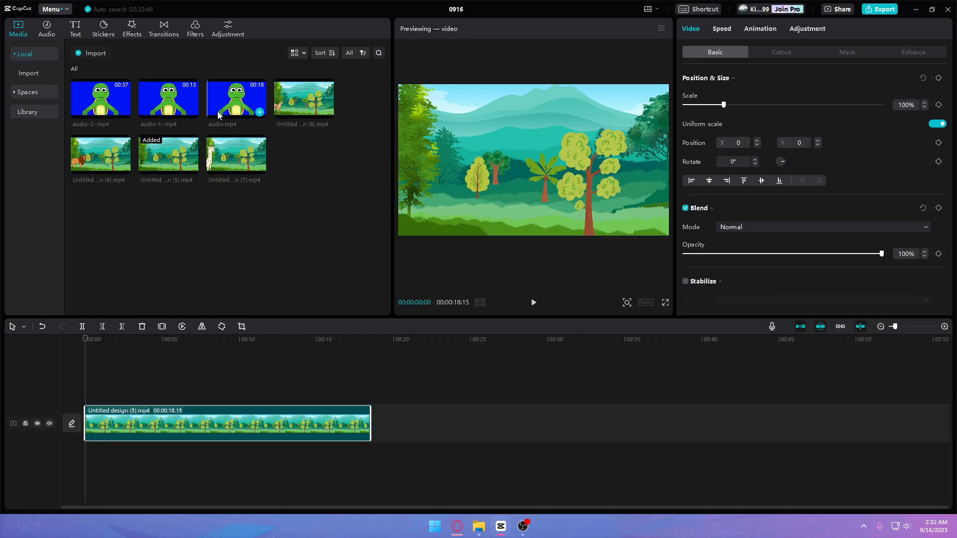
pyautogui.click(260, 112)
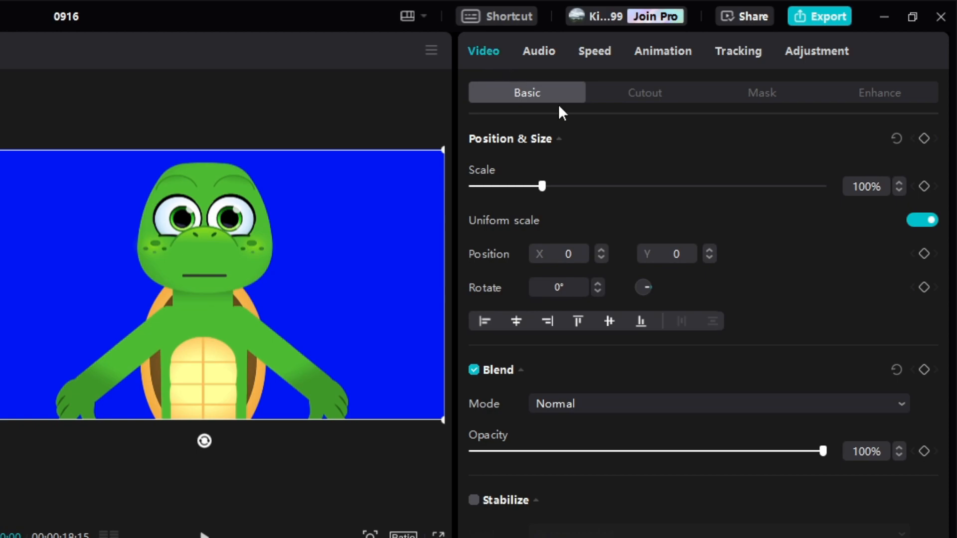
# Remove the blue background of the audio.mp4 turtle clip with a chroma key on the sampled blue at strength 31.
pyautogui.click(667, 95)
pyautogui.click(474, 140)
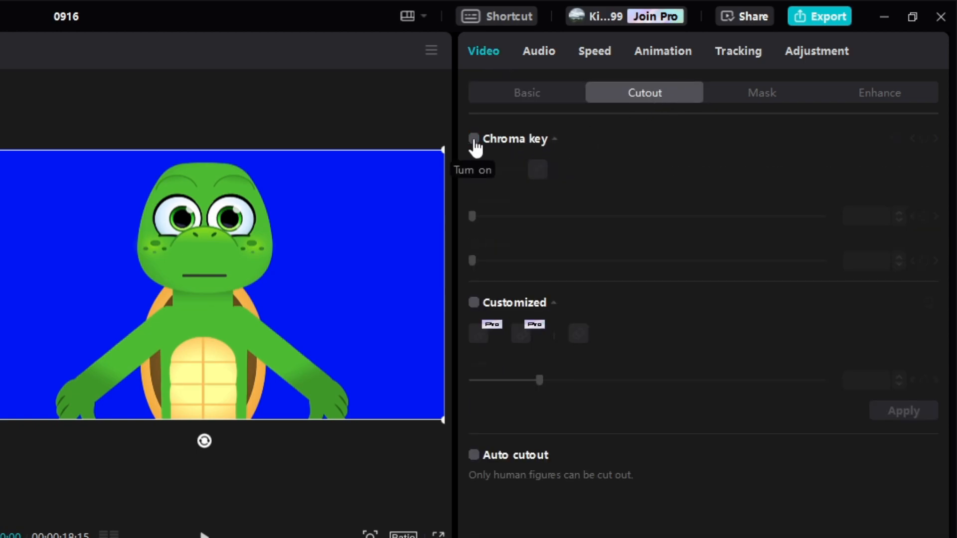
pyautogui.click(474, 140)
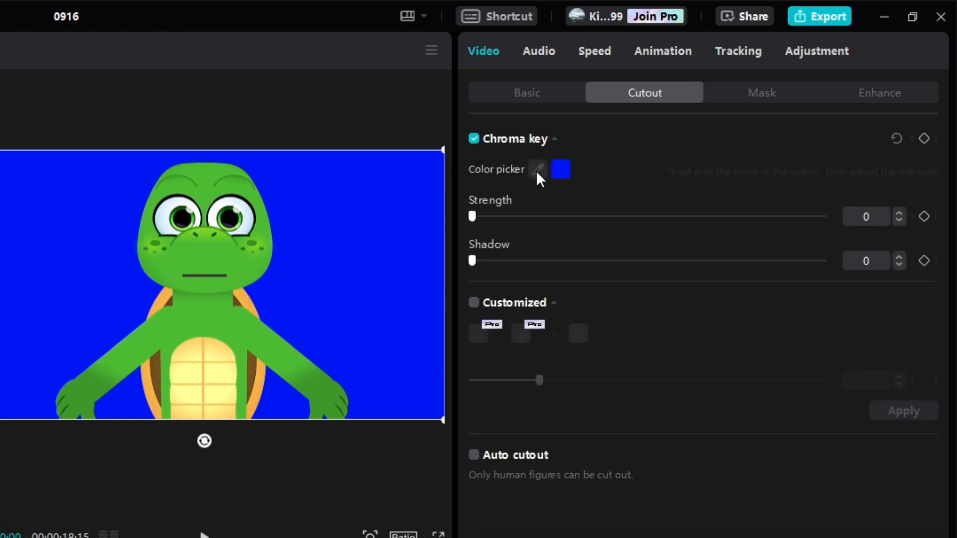
pyautogui.click(537, 170)
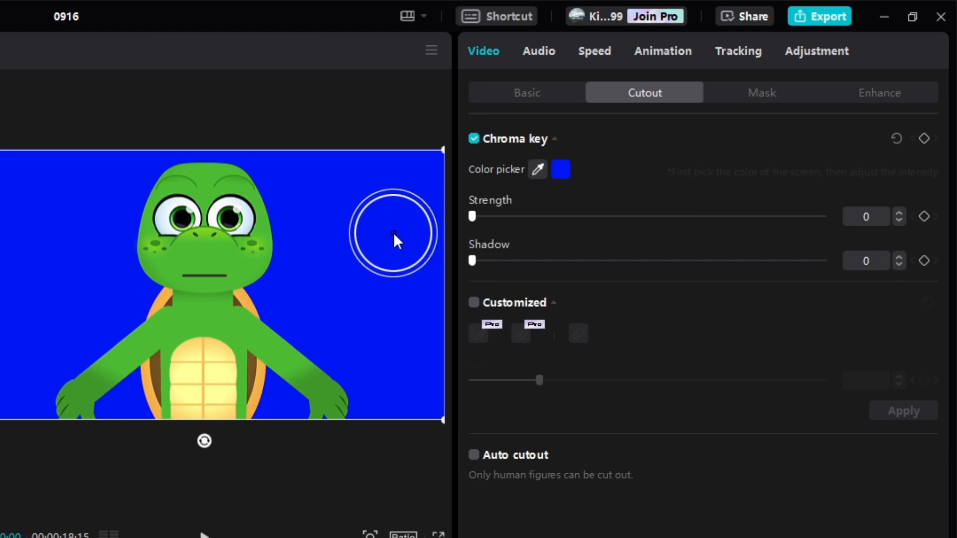
pyautogui.click(373, 229)
pyautogui.moveTo(477, 220); pyautogui.dragTo(551, 221)
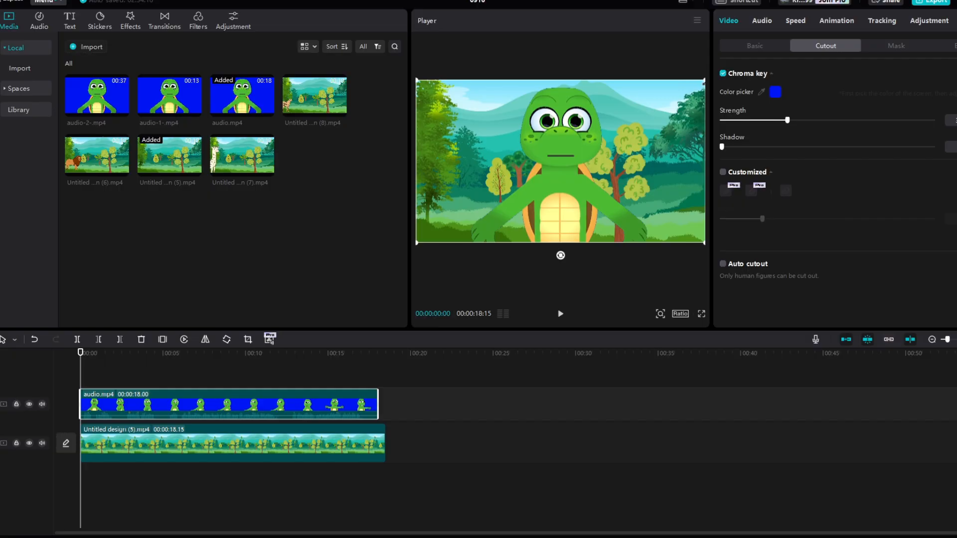
# Scale down the turtle, place it in the lower-right part of the forest scene, and preview the playback.
pyautogui.moveTo(443, 149); pyautogui.dragTo(332, 213)
pyautogui.moveTo(607, 143); pyautogui.dragTo(650, 192)
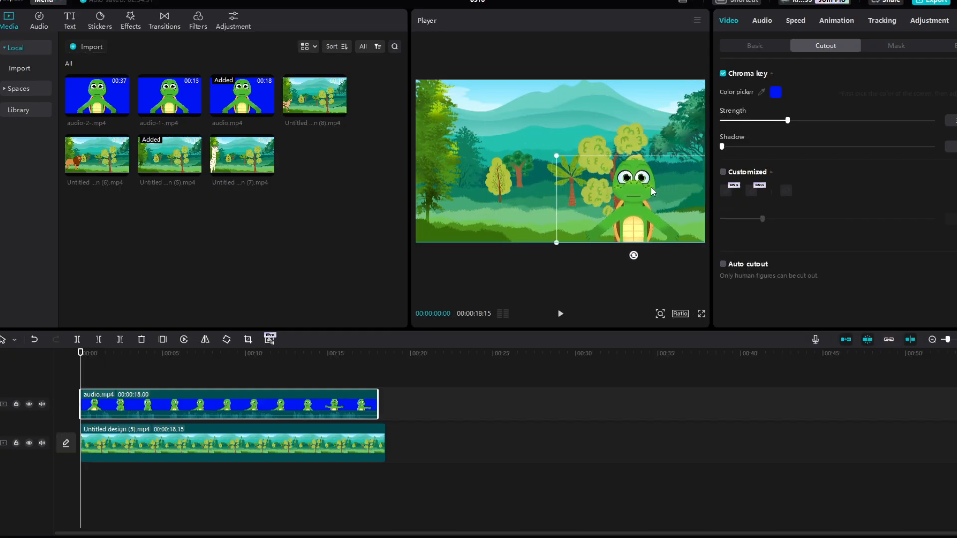
pyautogui.moveTo(555, 156); pyautogui.dragTo(521, 138)
pyautogui.moveTo(576, 171)
pyautogui.mouseDown()
pyautogui.moveTo(585, 164)
pyautogui.moveTo(576, 152)
pyautogui.mouseUp()
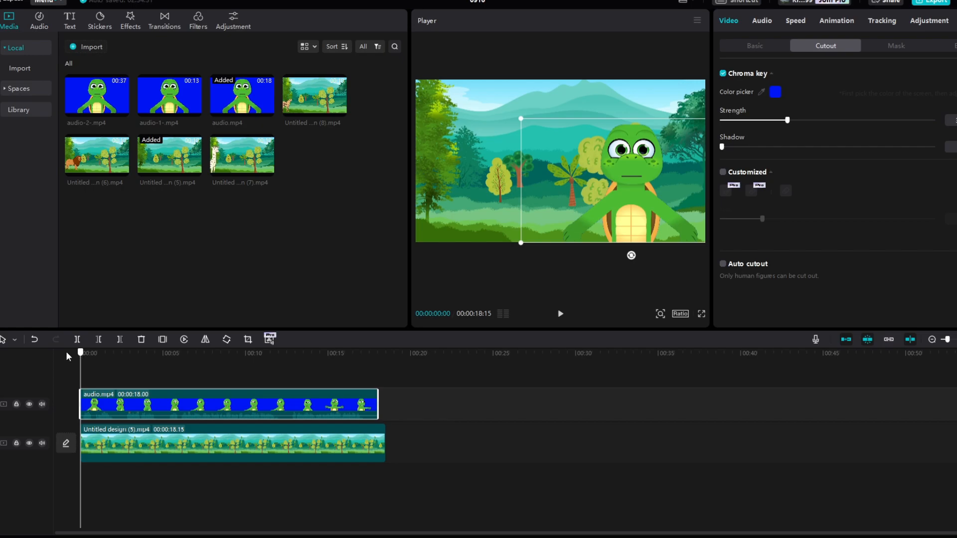
pyautogui.press('space')
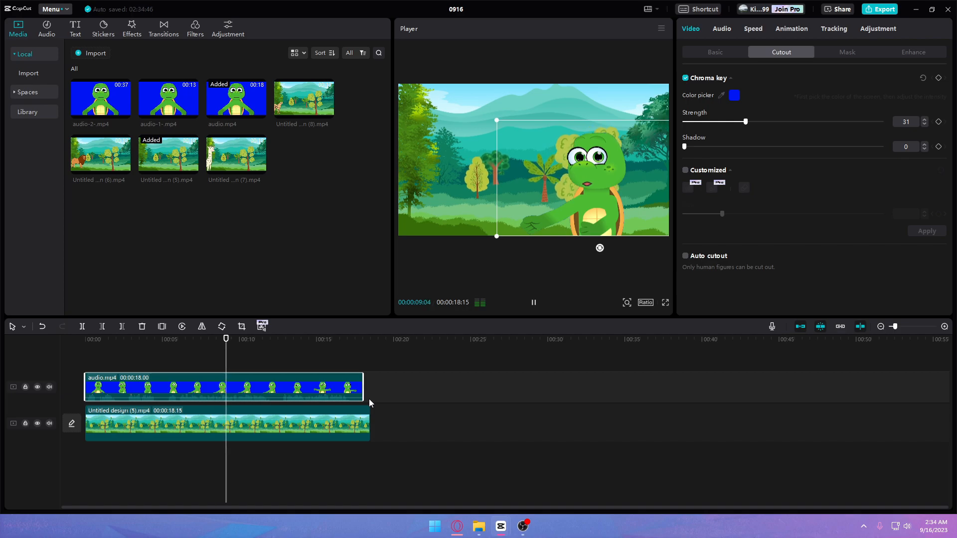
pyautogui.press('space')
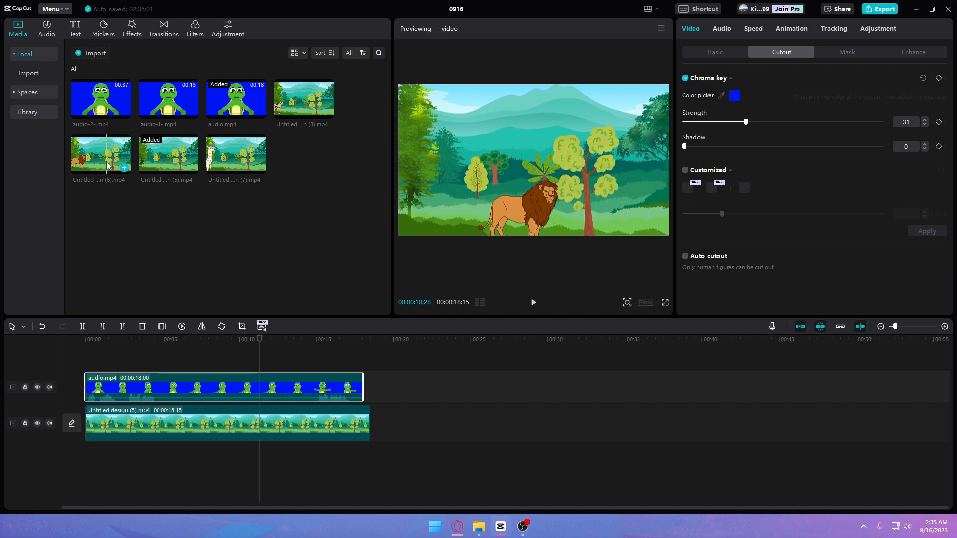
# Append Untitled design (5).mp4 and audio-1-.mp4 to their tracks, and key out the new turtle clip's blue background, checking it in playback.
pyautogui.click(193, 167)
pyautogui.moveTo(174, 102); pyautogui.dragTo(382, 387)
pyautogui.click(421, 358)
pyautogui.click(424, 386)
pyautogui.click(602, 179)
pyautogui.click(359, 365)
pyautogui.press('space')
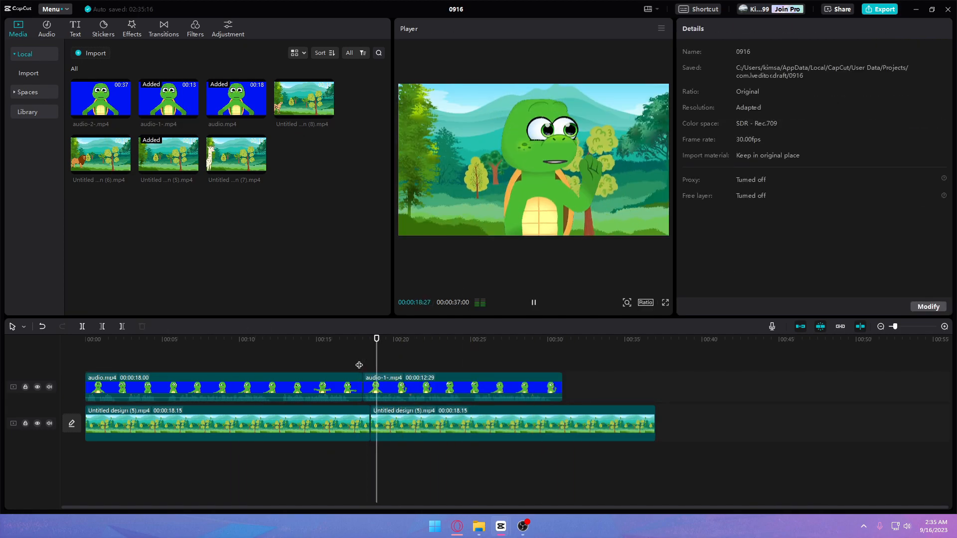